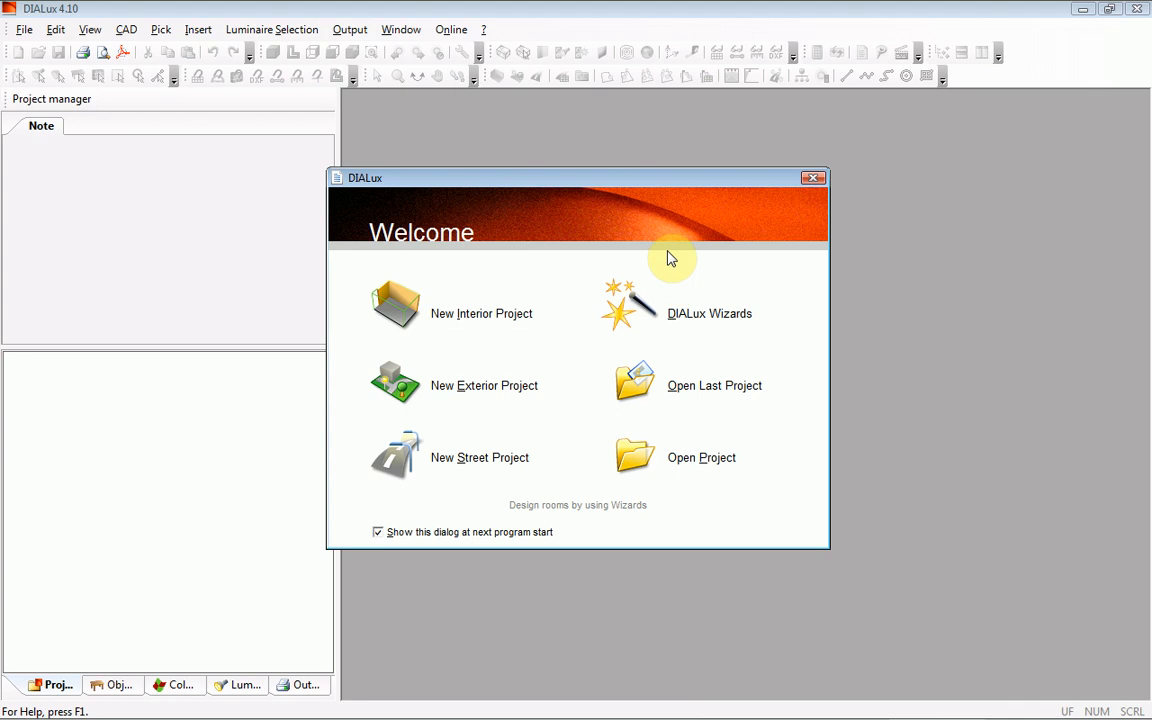
# Start the Quick Planning wizard and continue past its welcome page to the room naming
pyautogui.click(720, 316)
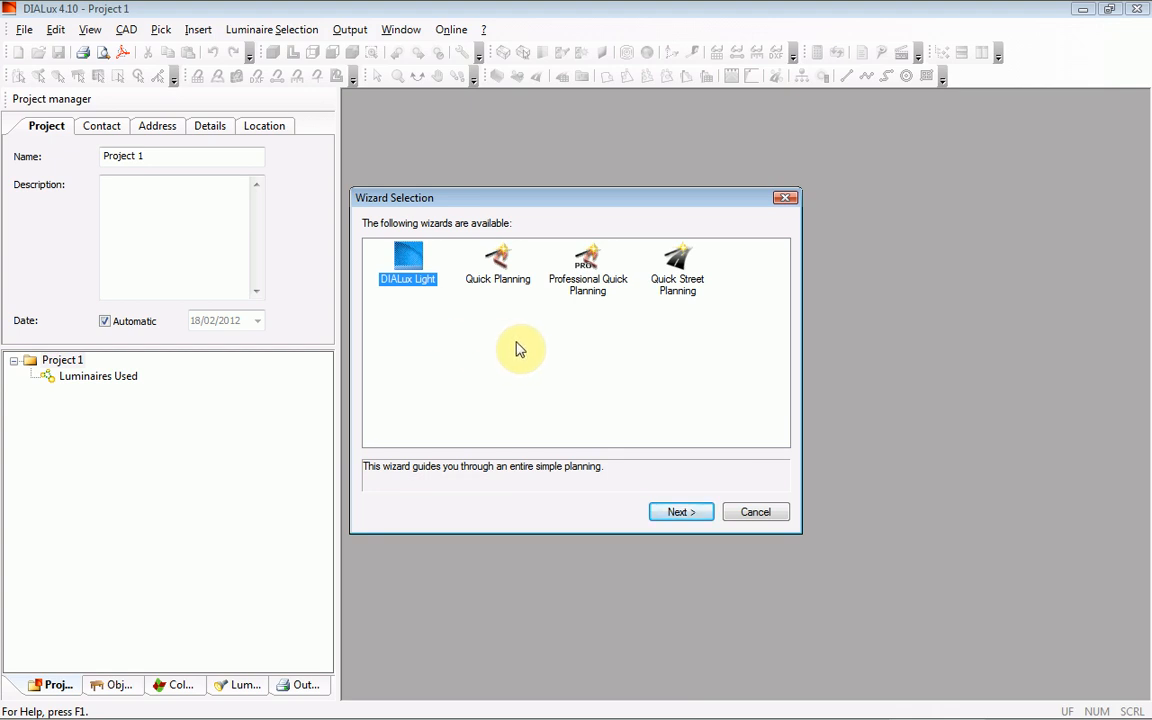
pyautogui.click(499, 258)
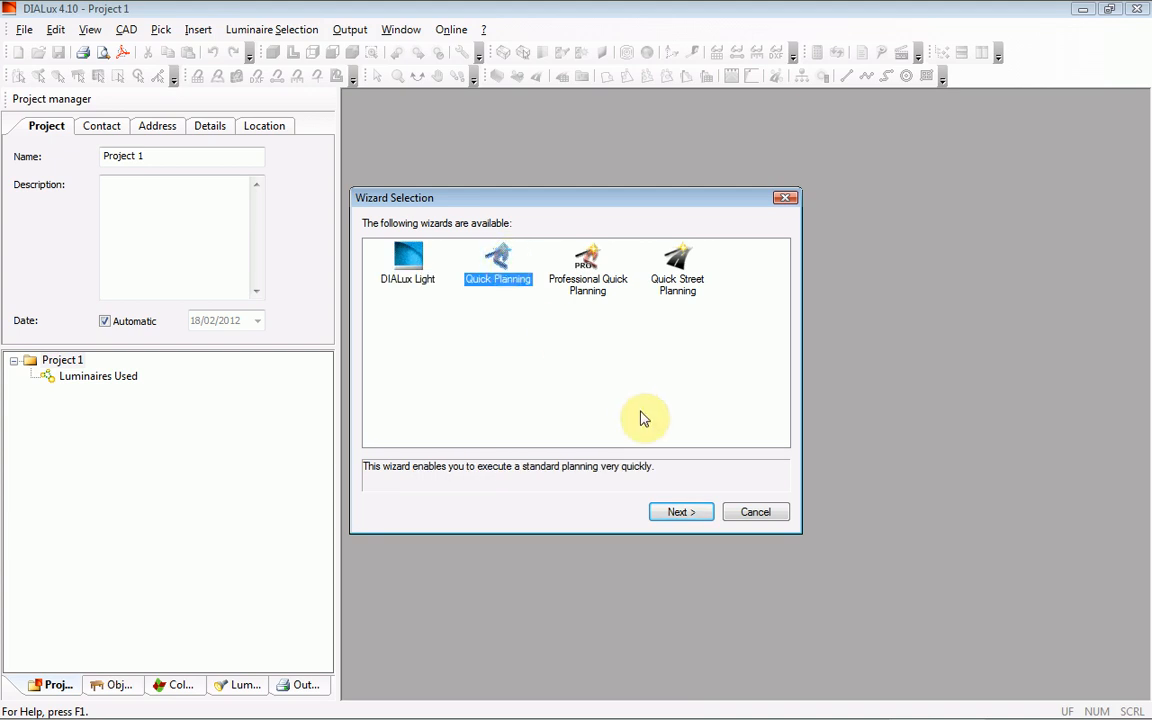
pyautogui.click(682, 513)
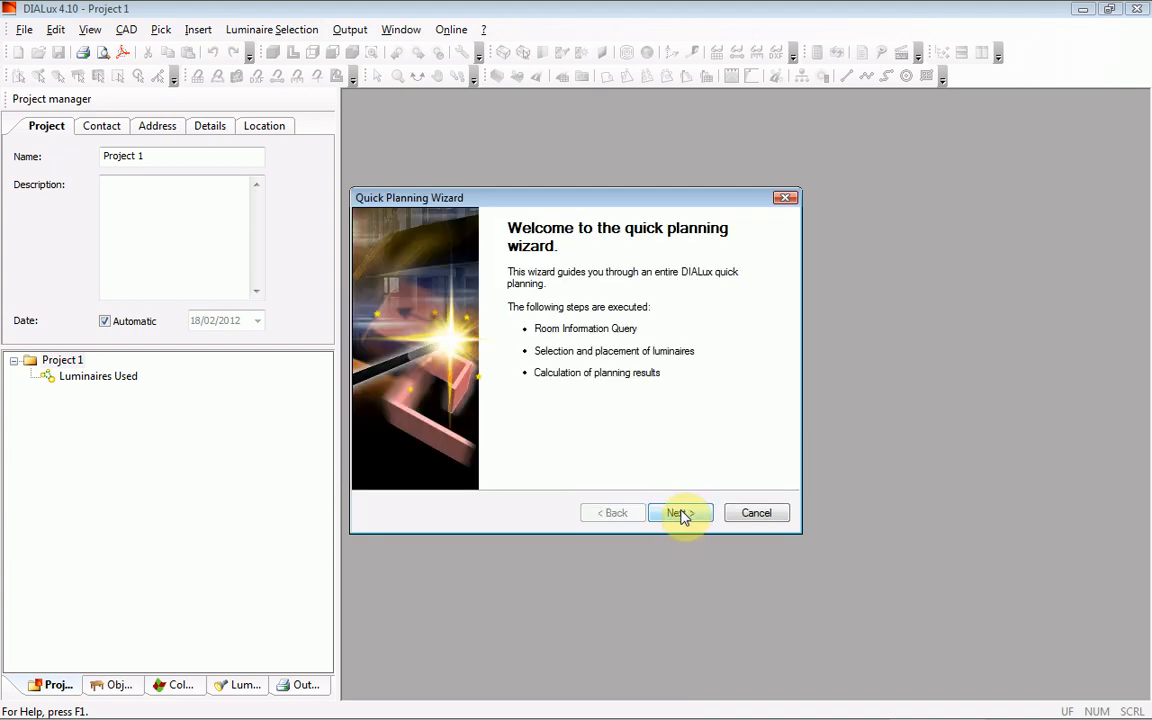
pyautogui.click(682, 513)
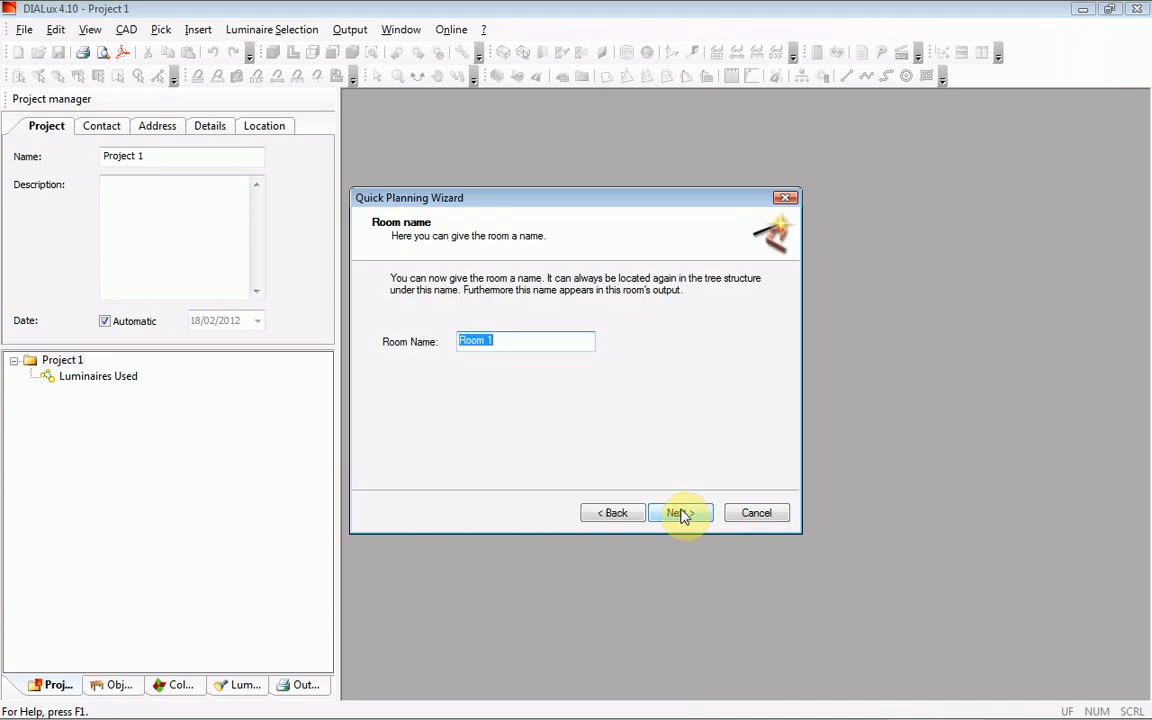
# Name the room "office" and accept the rectangular room form
pyautogui.write('O')
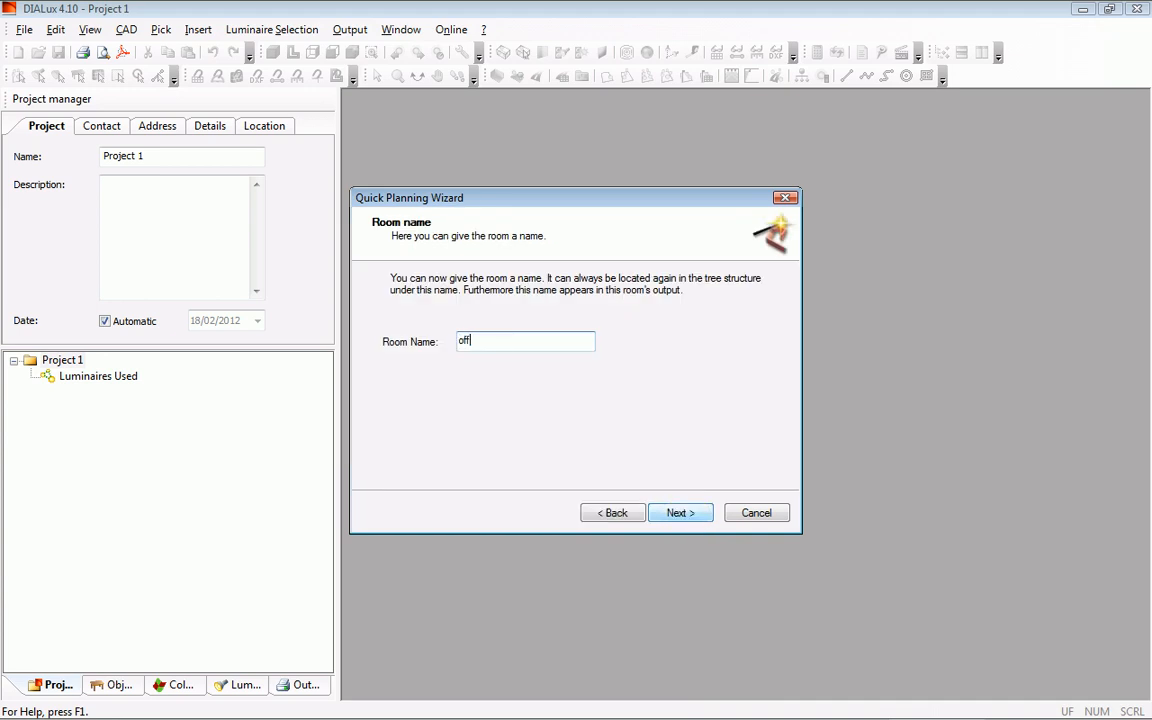
pyautogui.click(682, 513)
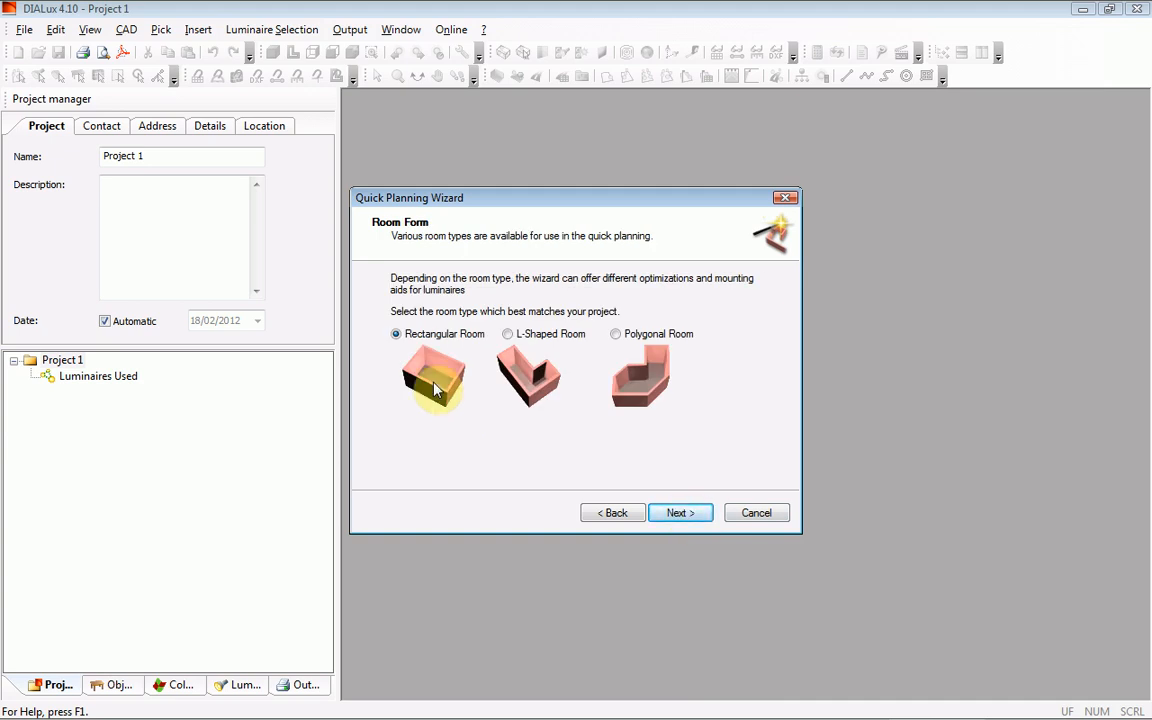
pyautogui.click(695, 514)
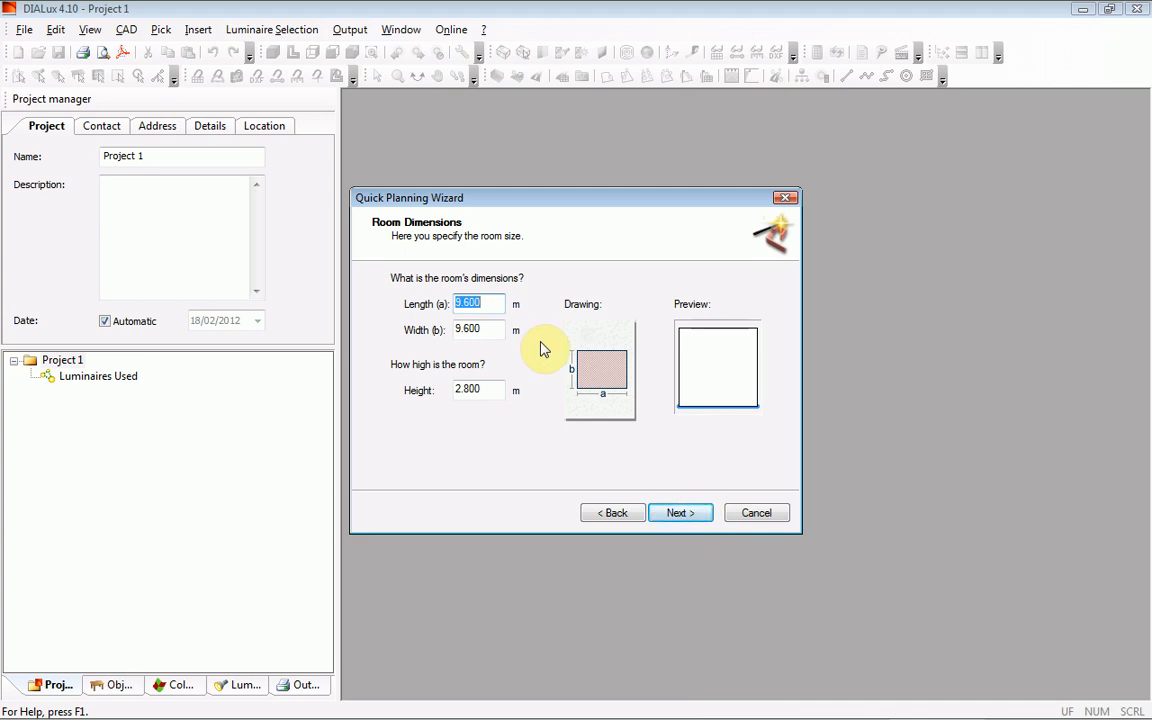
# Set the room dimensions to 14.5 m length, 9 m width and 2.9 m height
pyautogui.write('14.5')
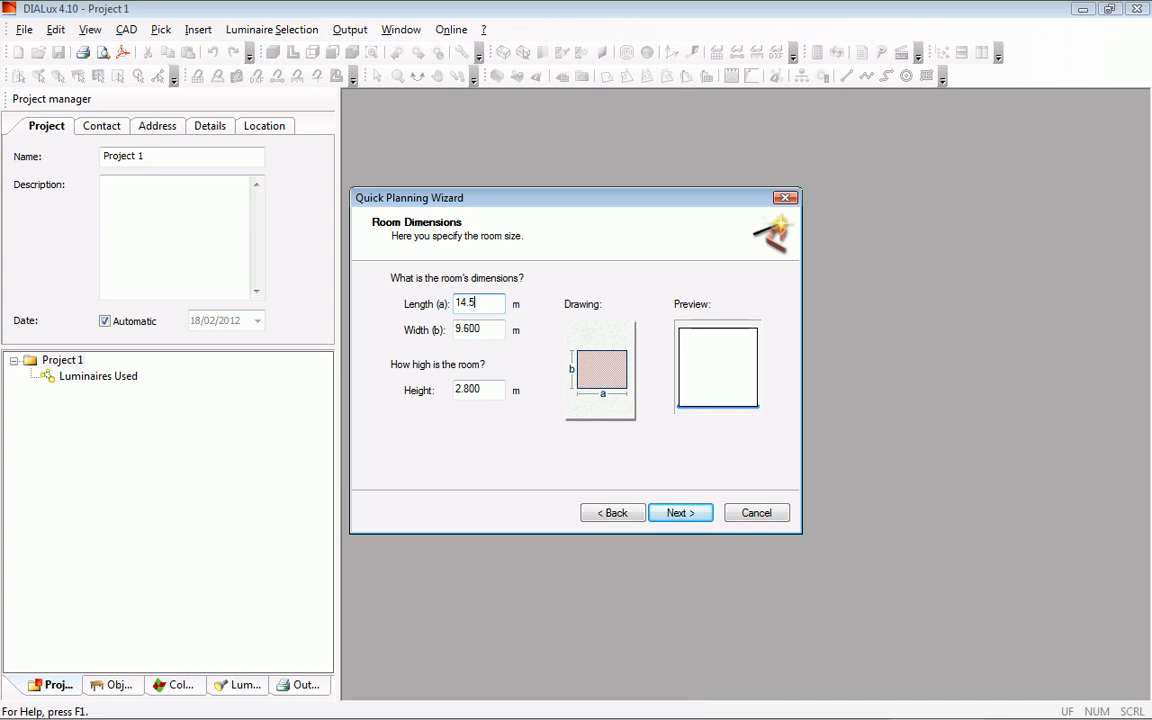
pyautogui.press('Tab')
pyautogui.write('9')
pyautogui.press('Tab')
pyautogui.write('2.9')
pyautogui.press('Tab')
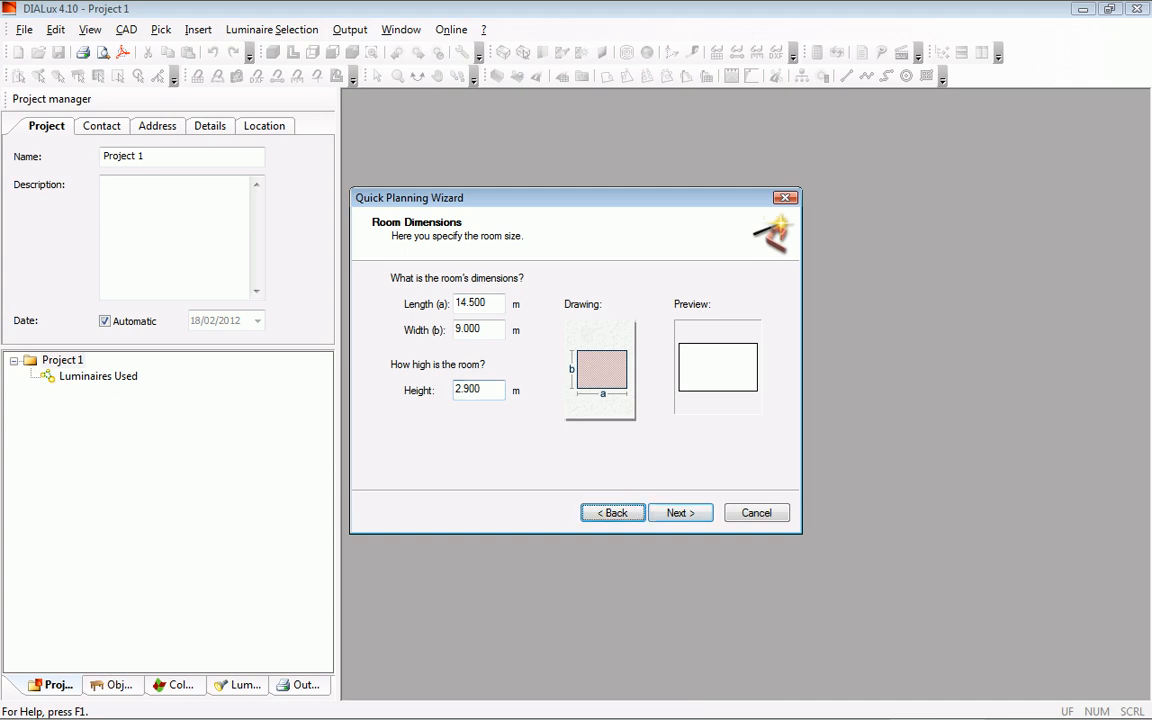
pyautogui.click(677, 514)
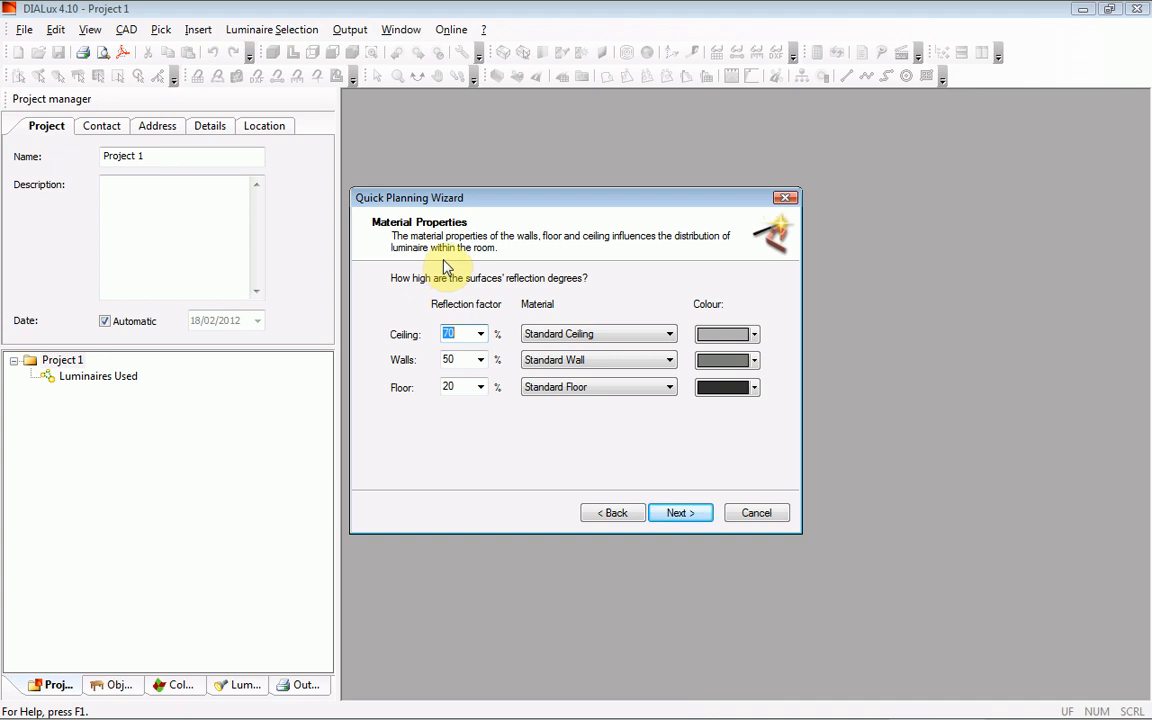
# Set the ceiling's reflection factor to 80 % and accept the default workplane height and wall zone
pyautogui.click(481, 336)
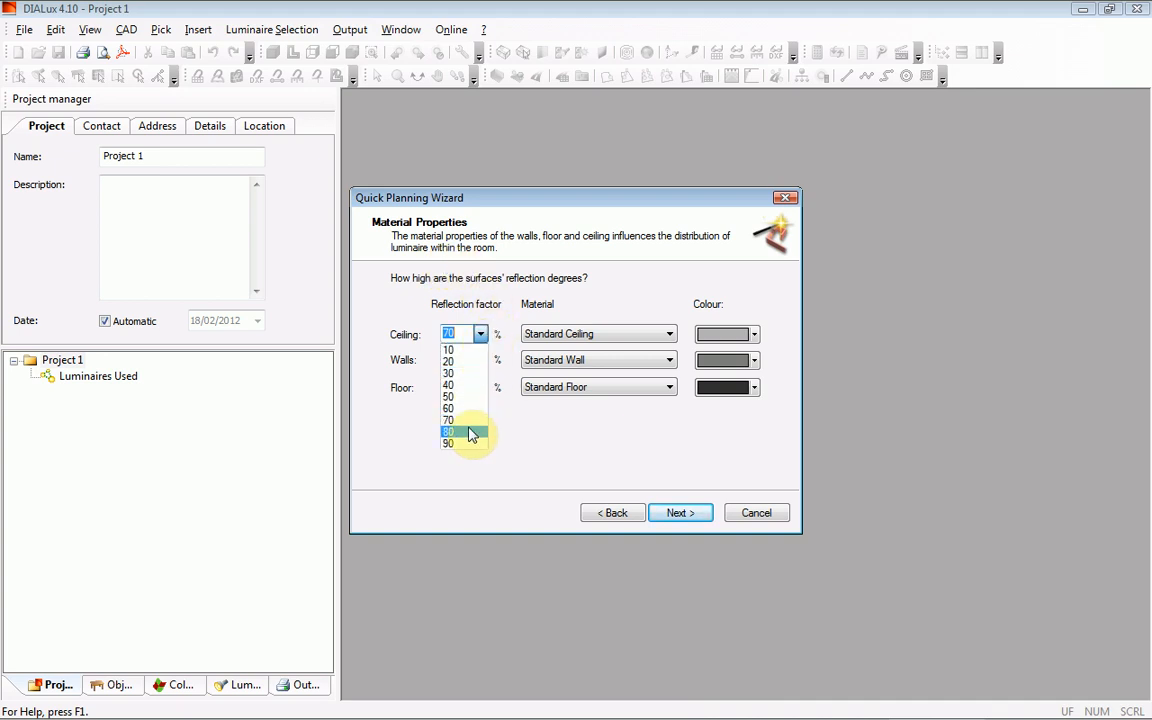
pyautogui.click(472, 434)
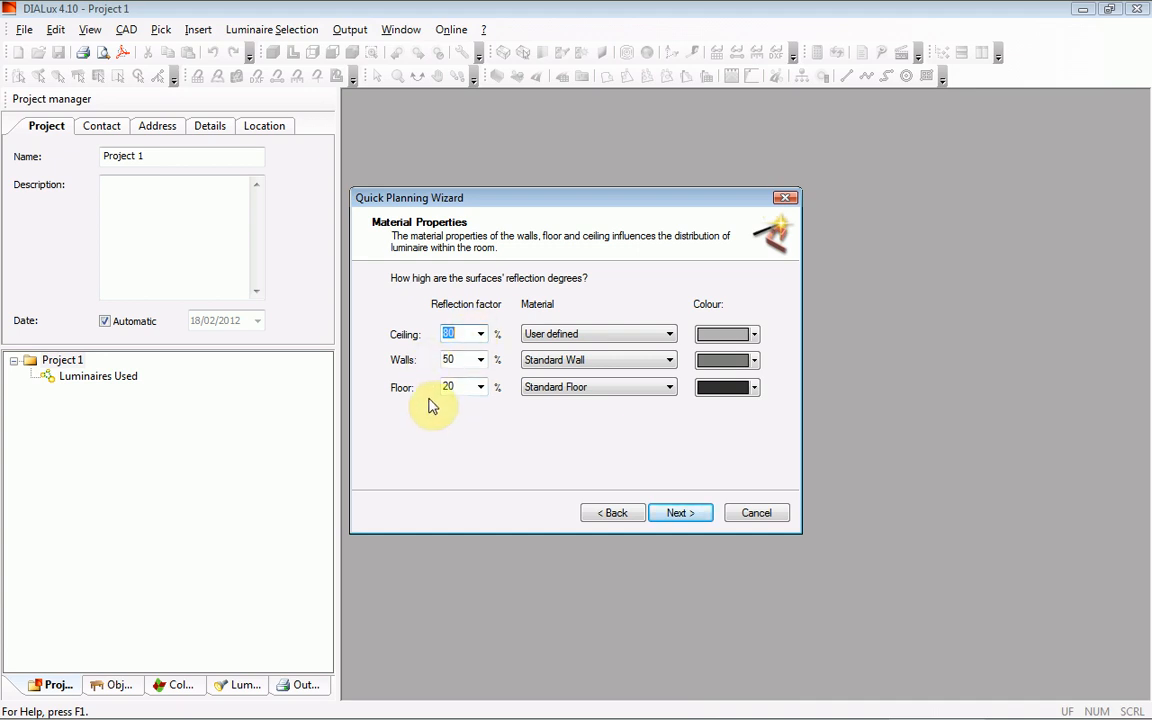
pyautogui.click(668, 514)
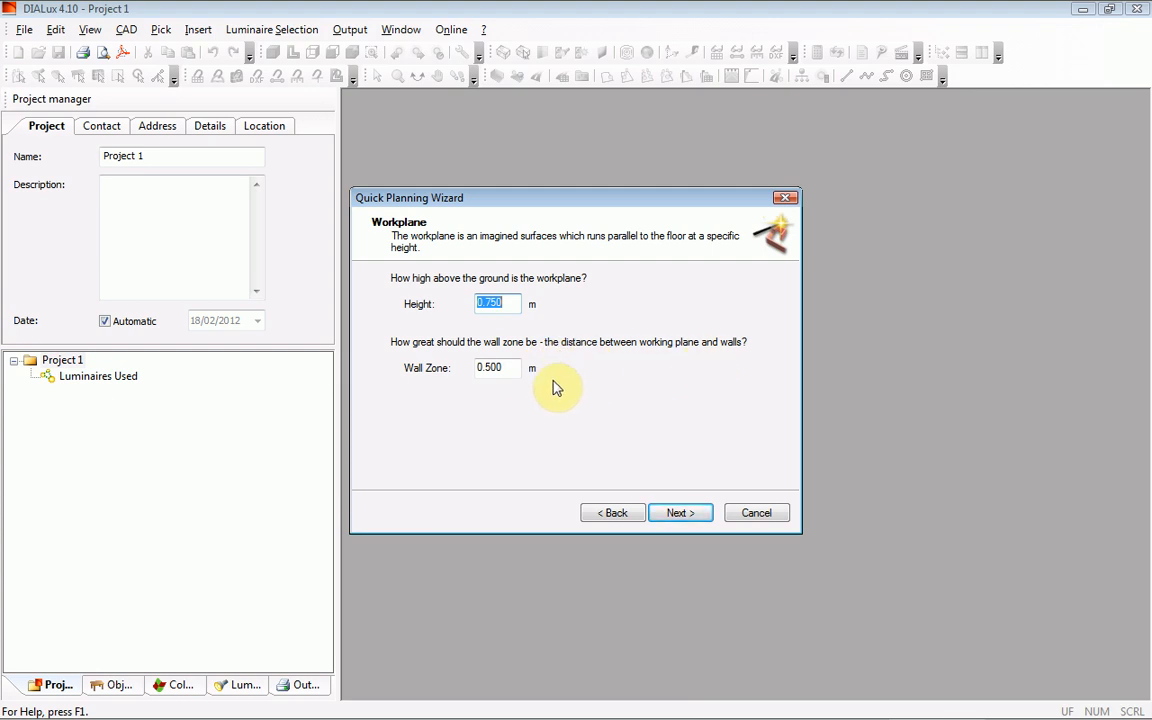
pyautogui.click(684, 518)
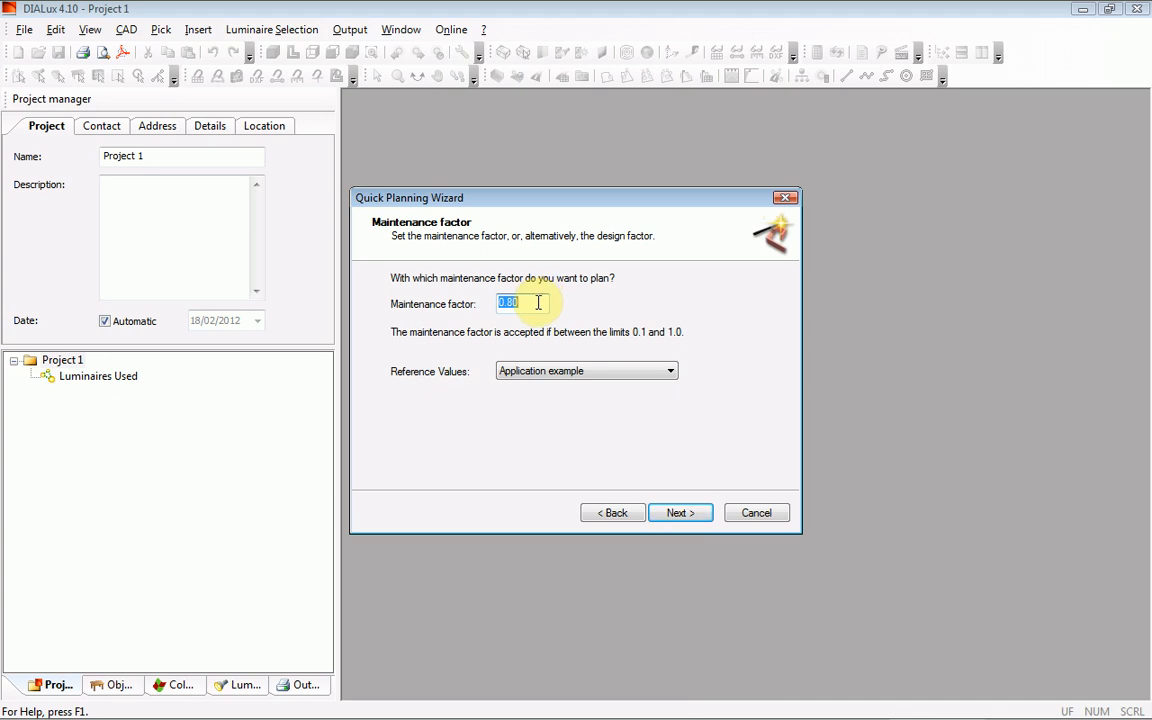
# Base the maintenance factor on the reference "Clean room, 3-year maintenance cycle"
pyautogui.click(671, 374)
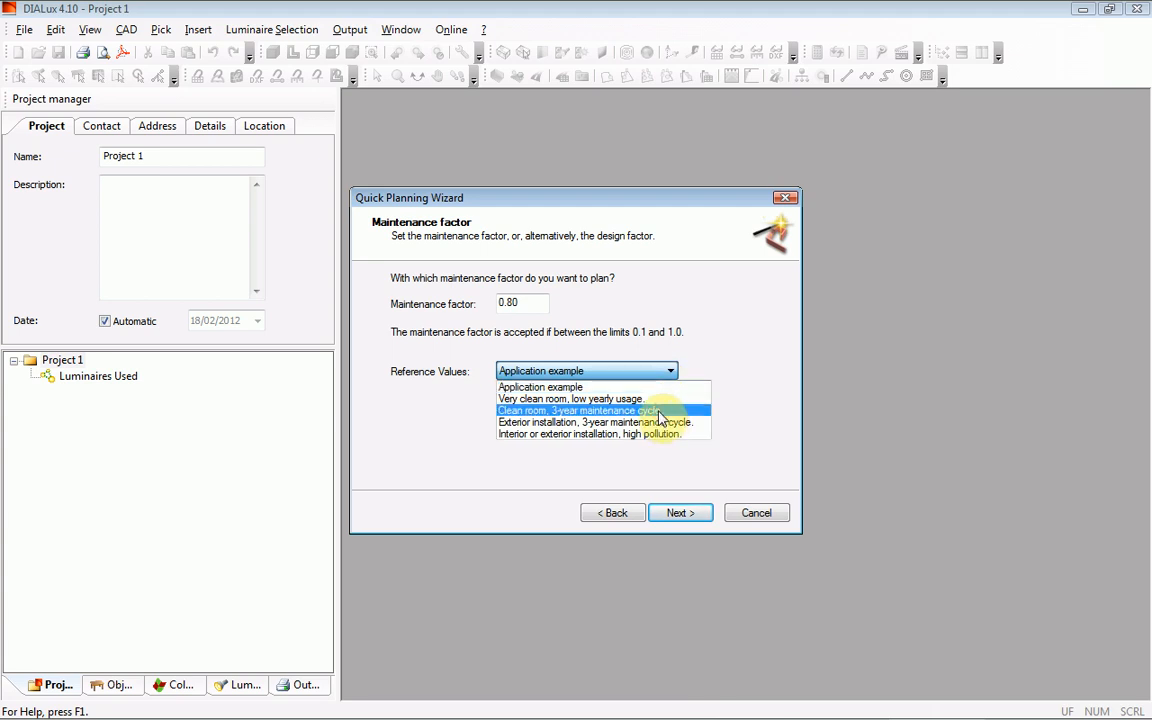
pyautogui.click(660, 411)
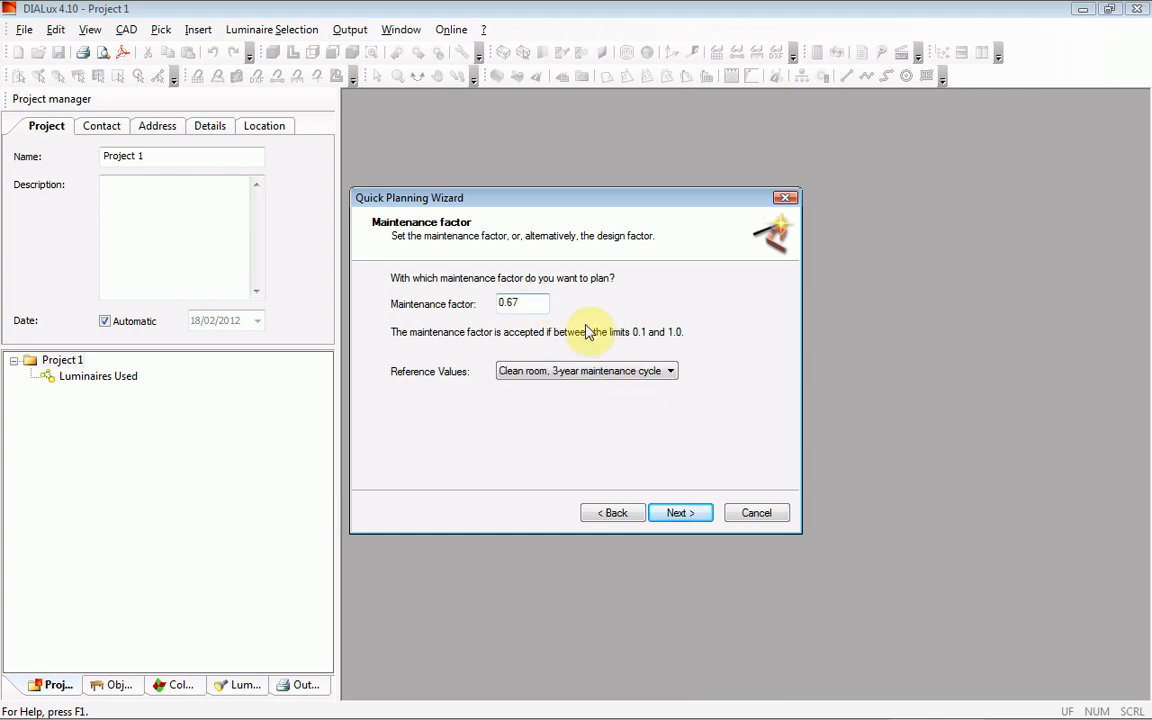
pyautogui.click(680, 513)
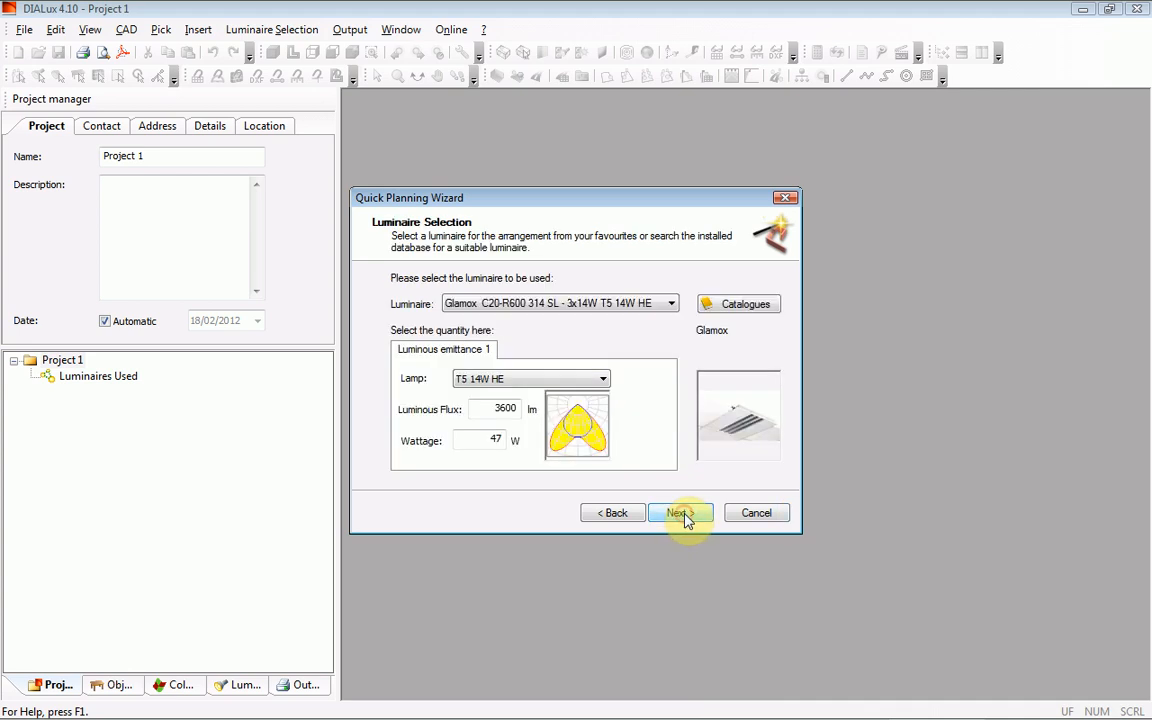
# Open the C20-R family among the commercial ceiling recessed luminaires of the Glamox DIALux catalogue
pyautogui.click(733, 306)
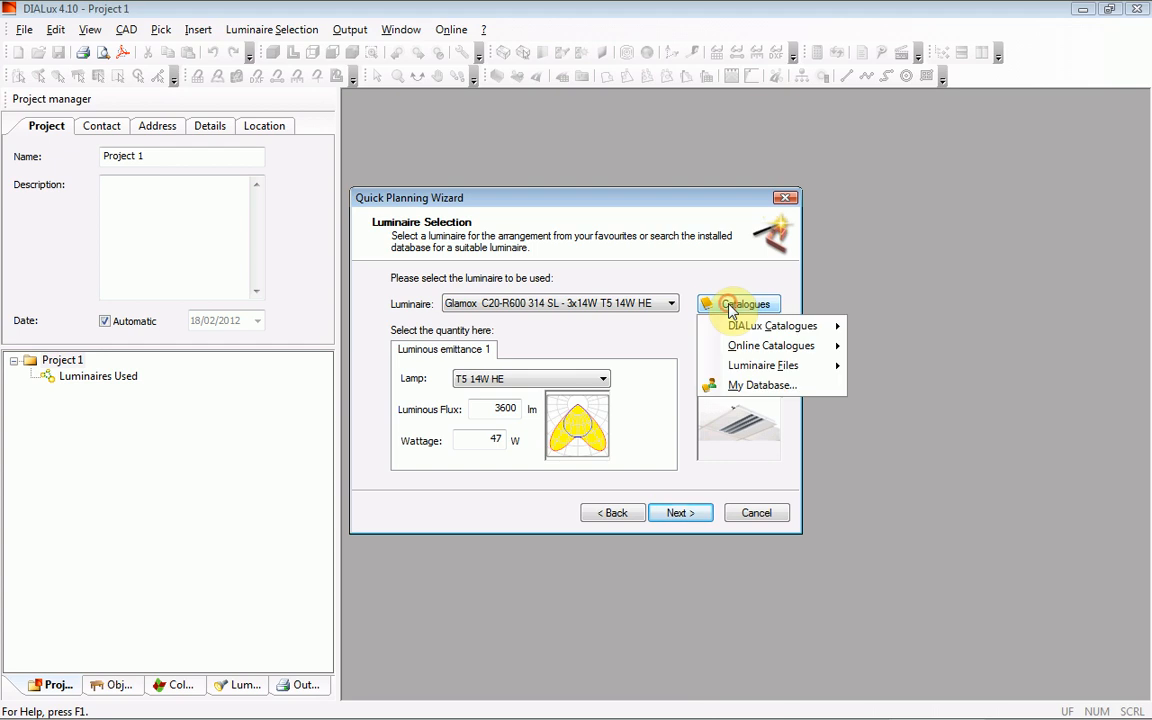
pyautogui.moveTo(744, 328)
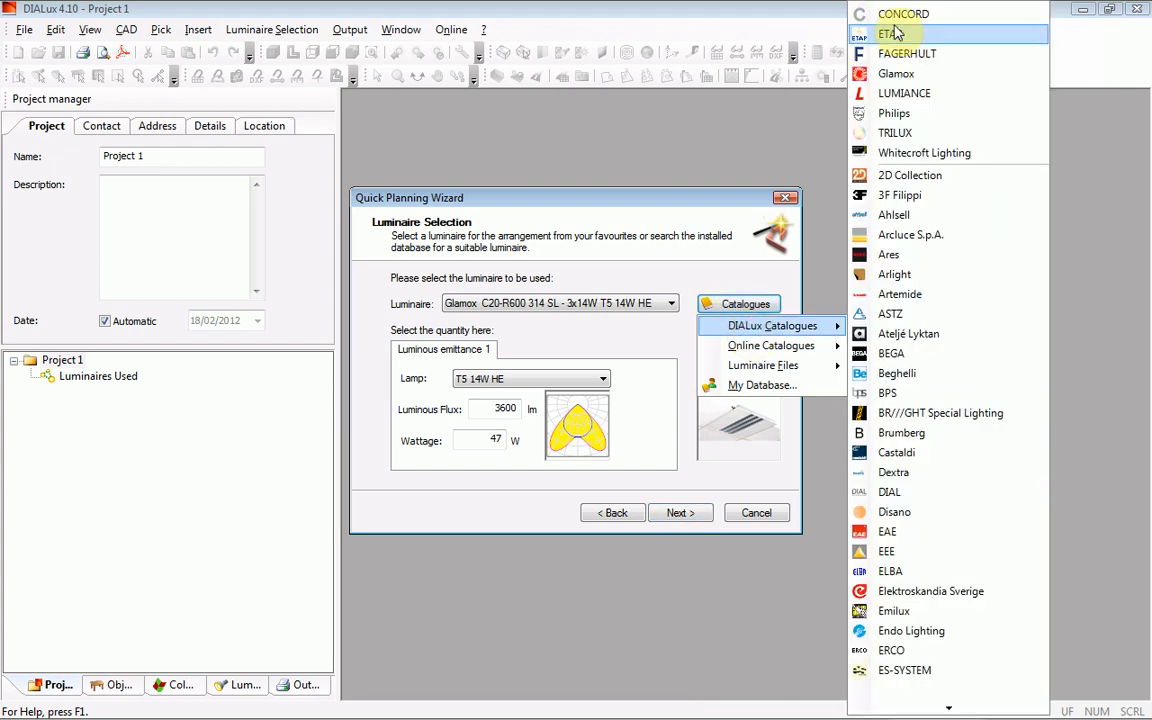
pyautogui.click(893, 74)
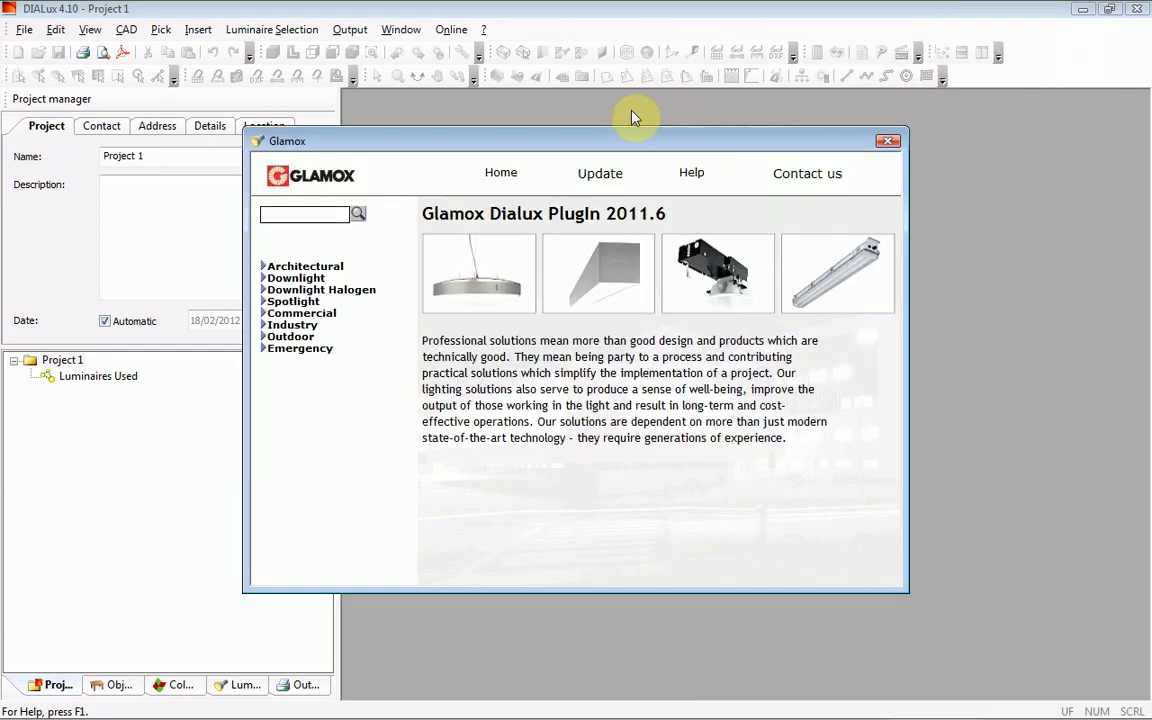
pyautogui.click(310, 313)
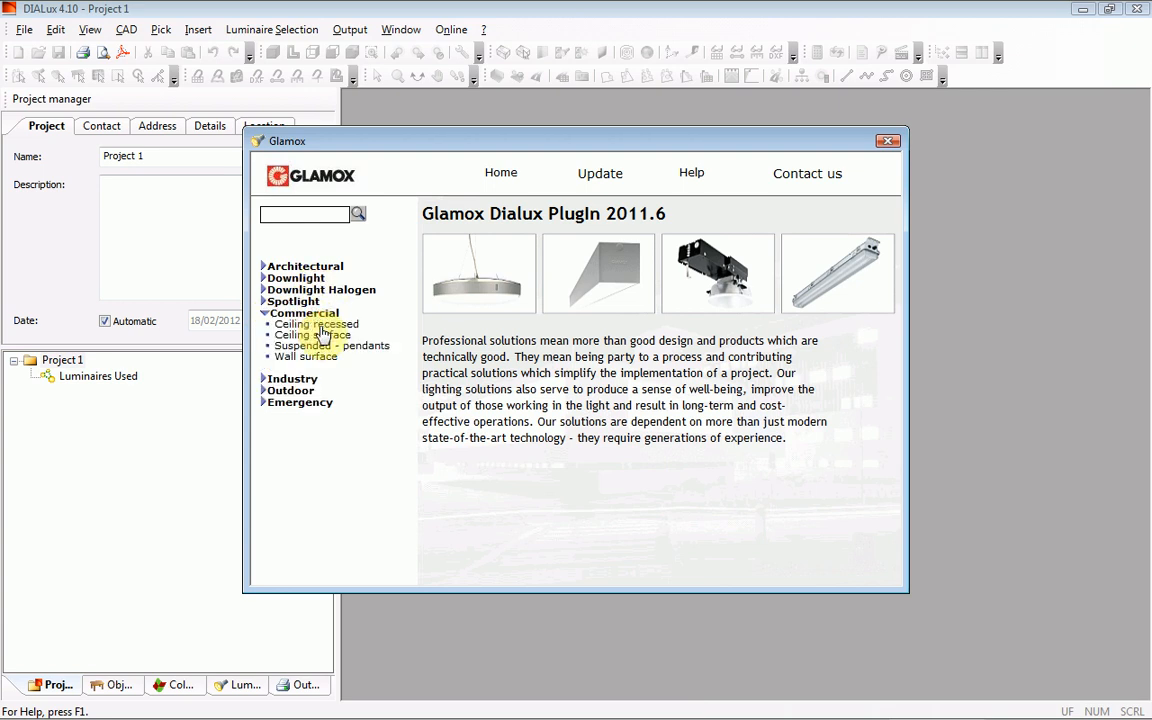
pyautogui.click(320, 326)
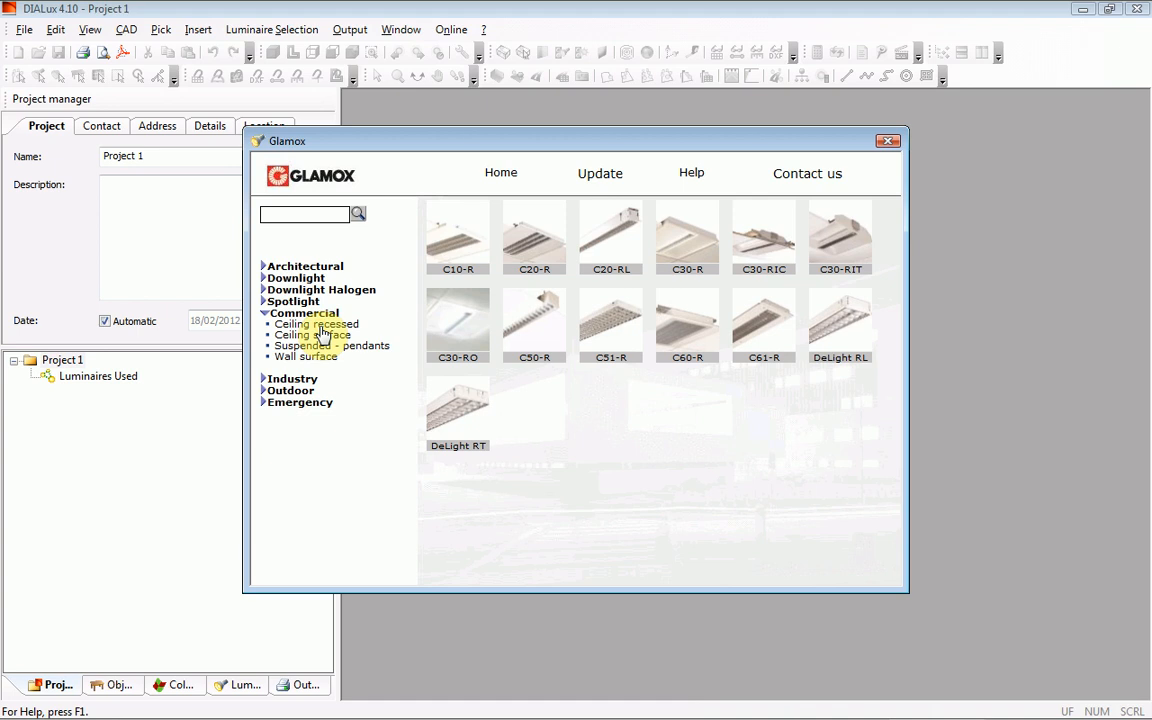
pyautogui.click(536, 256)
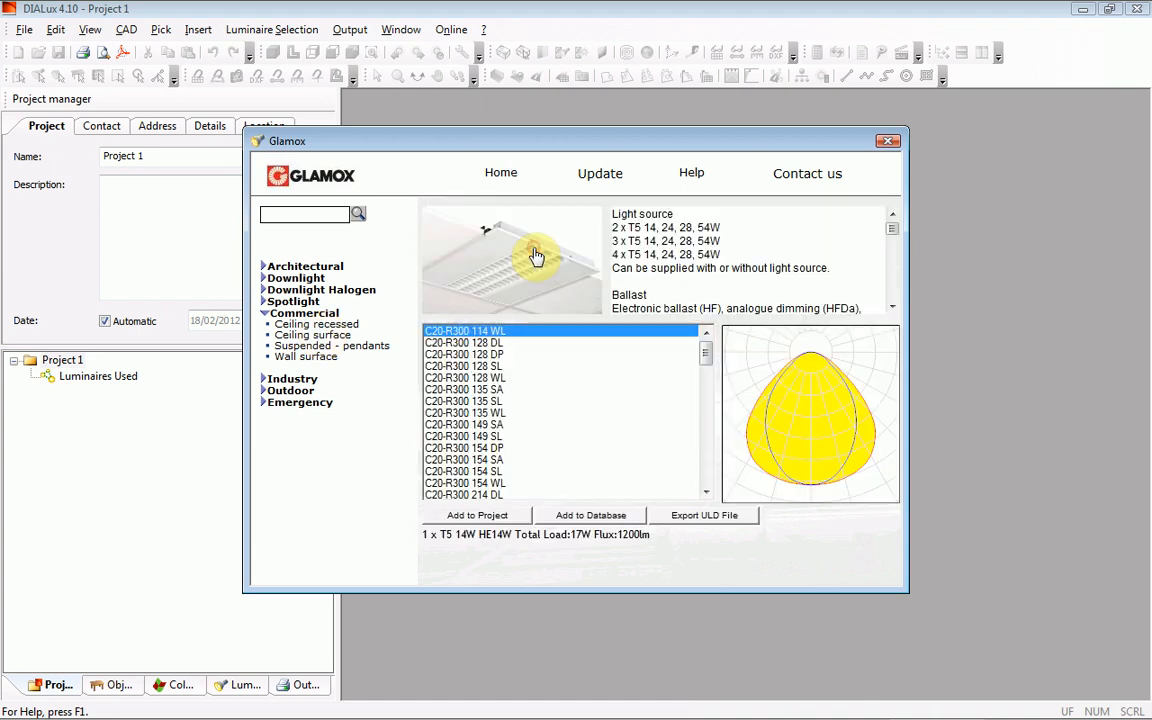
# Add the C20-R600 314 SL luminaire to the project, close the catalogue and accept it as the luminaire to use
pyautogui.moveTo(702, 352); pyautogui.dragTo(707, 424)
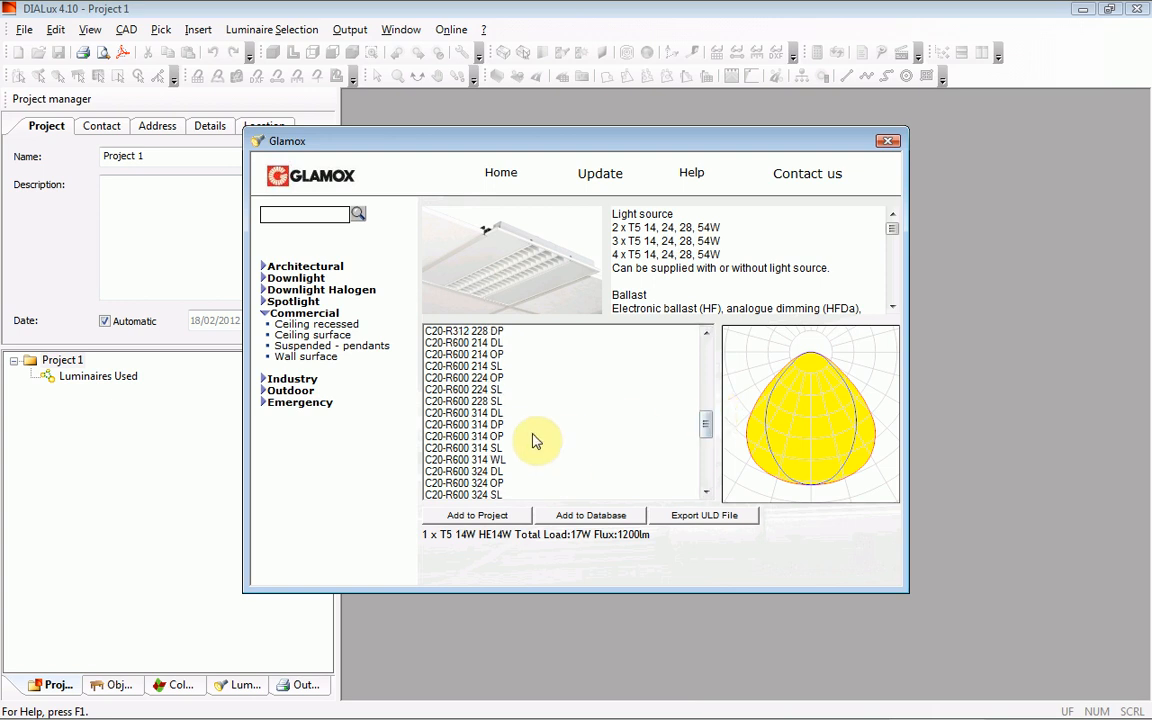
pyautogui.click(487, 449)
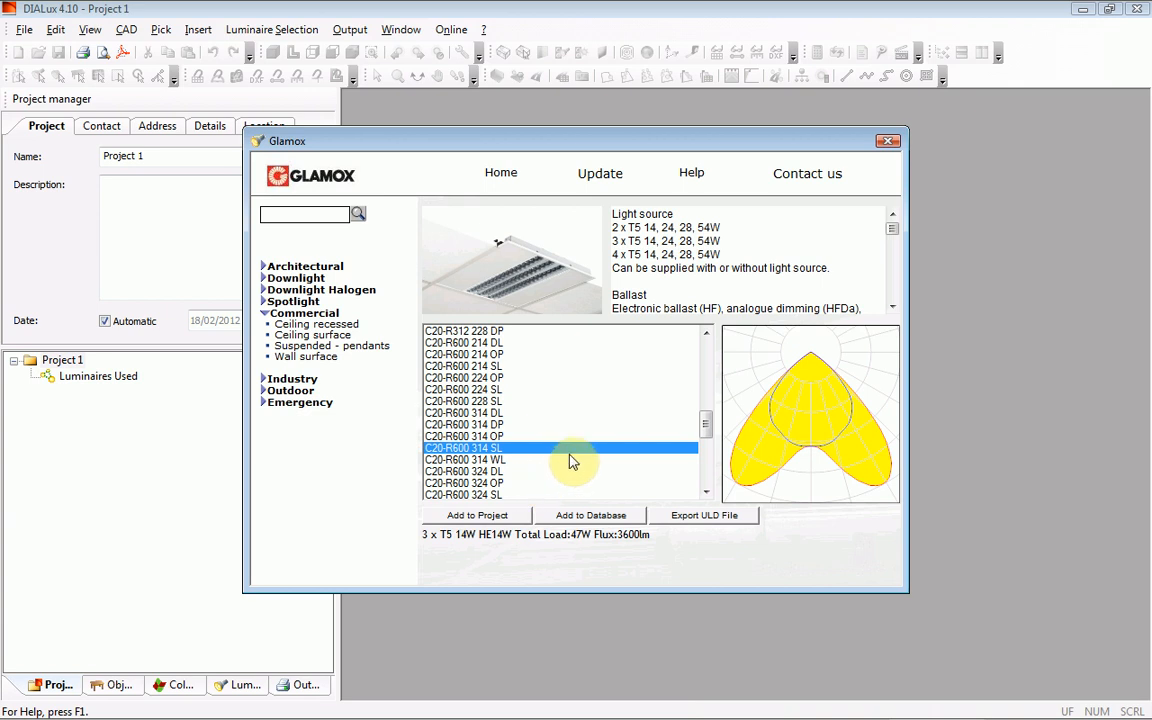
pyautogui.click(480, 518)
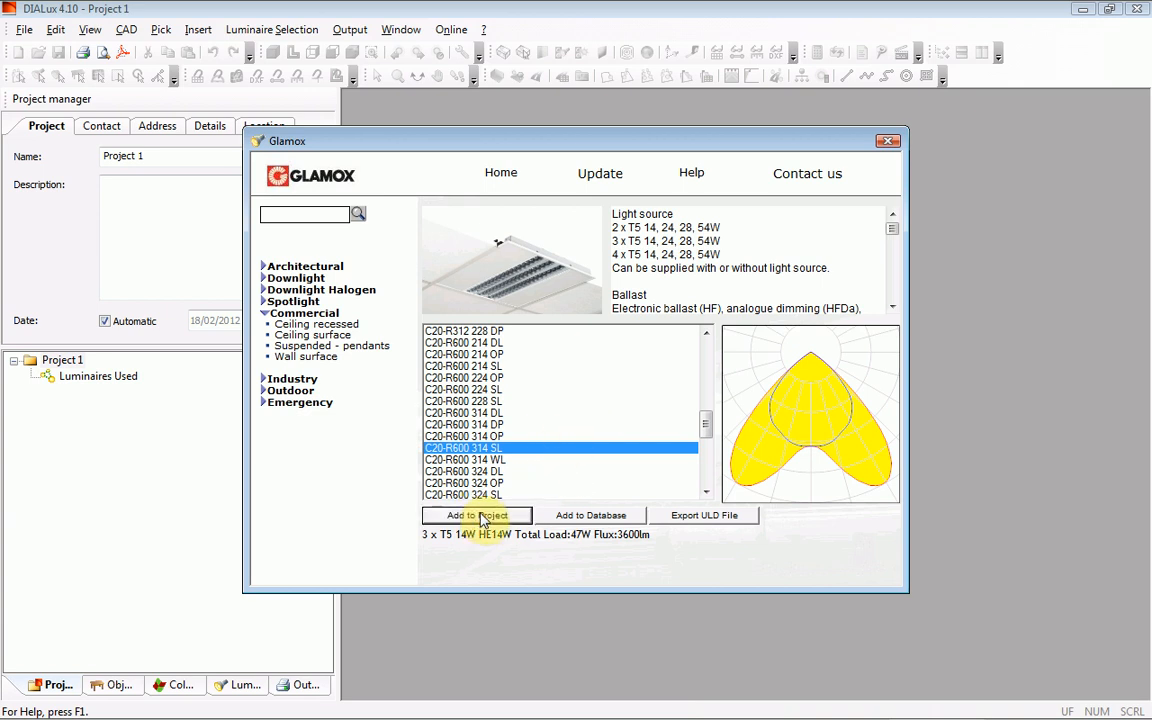
pyautogui.click(889, 143)
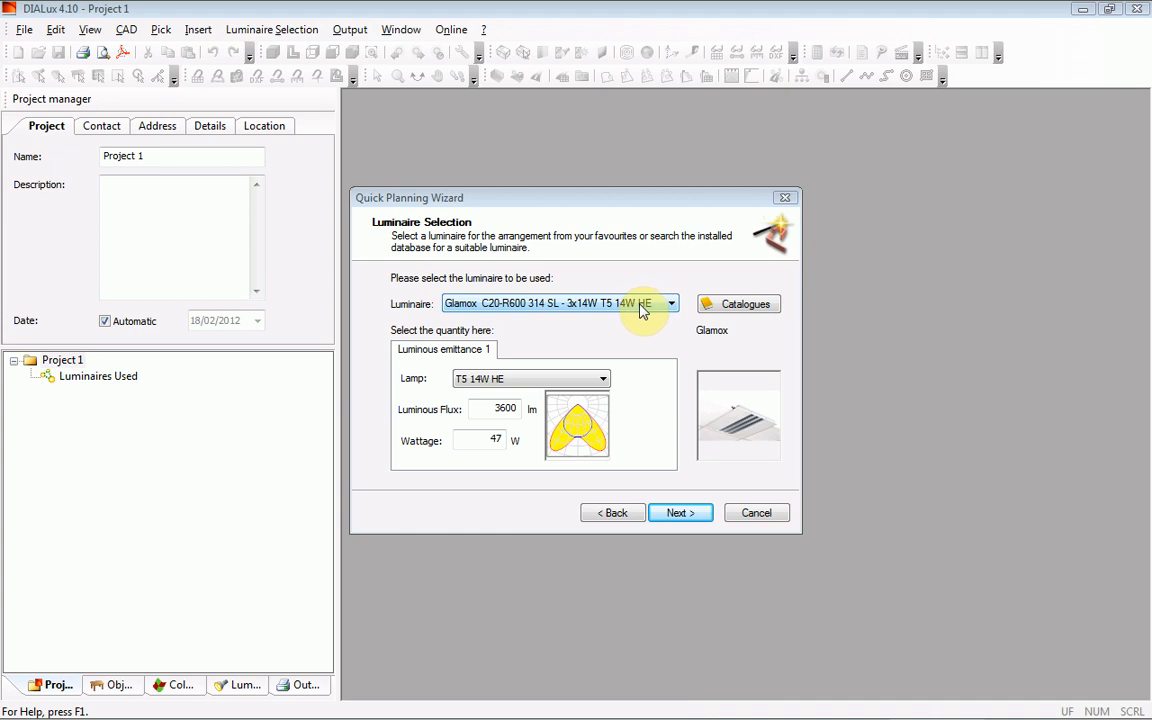
pyautogui.click(703, 515)
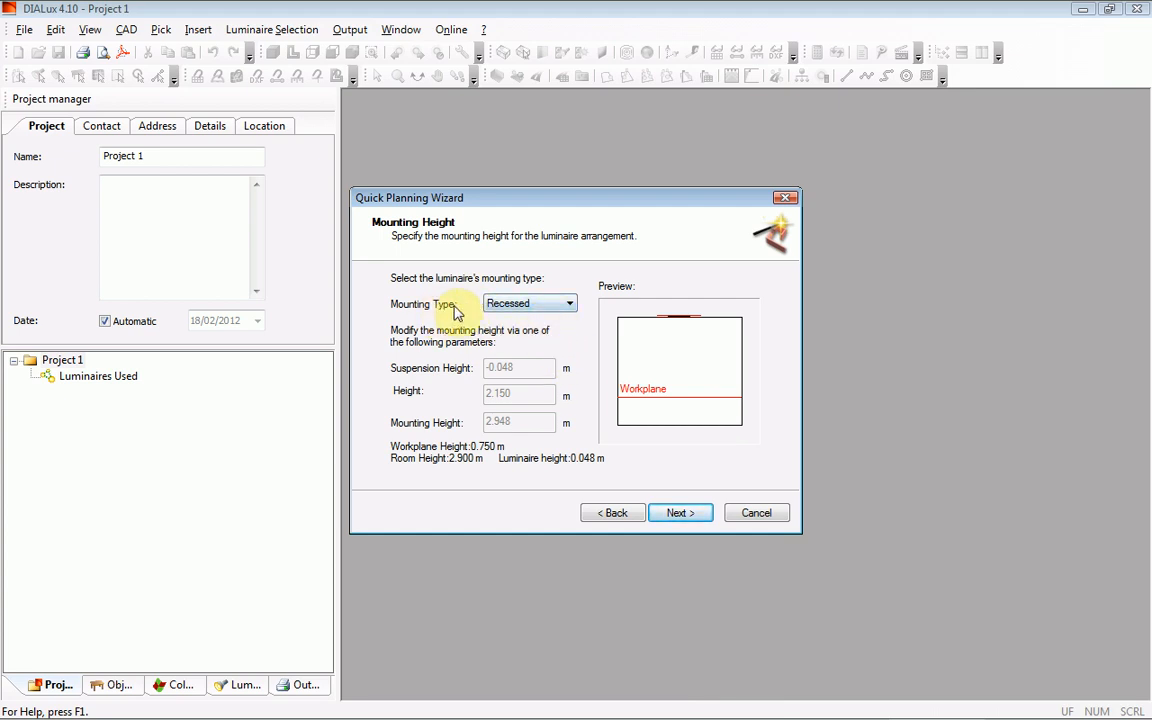
# Review the mounting type options and keep the luminaires recessed
pyautogui.click(573, 308)
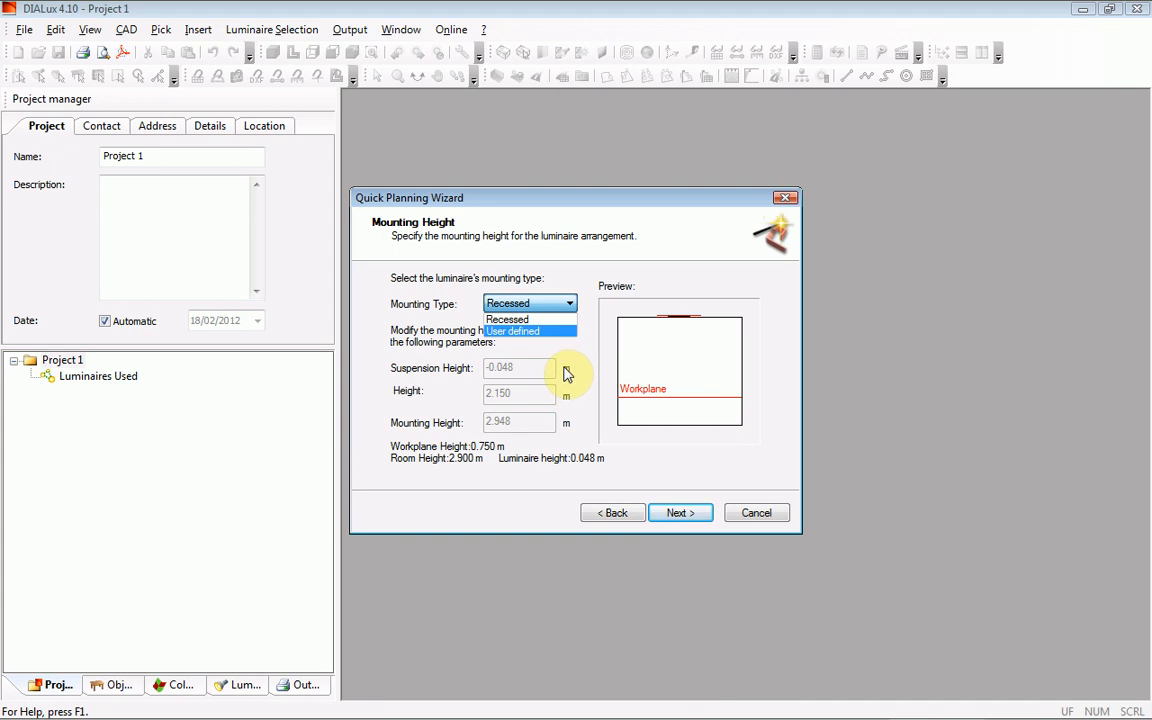
pyautogui.click(578, 452)
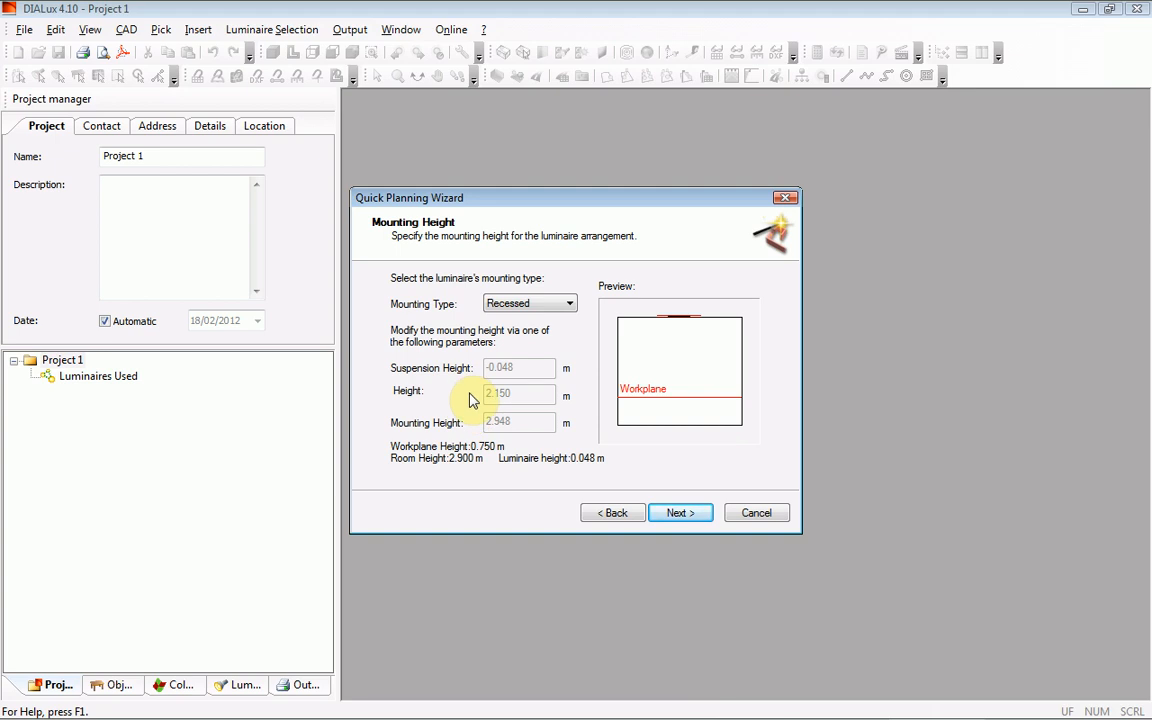
pyautogui.click(684, 513)
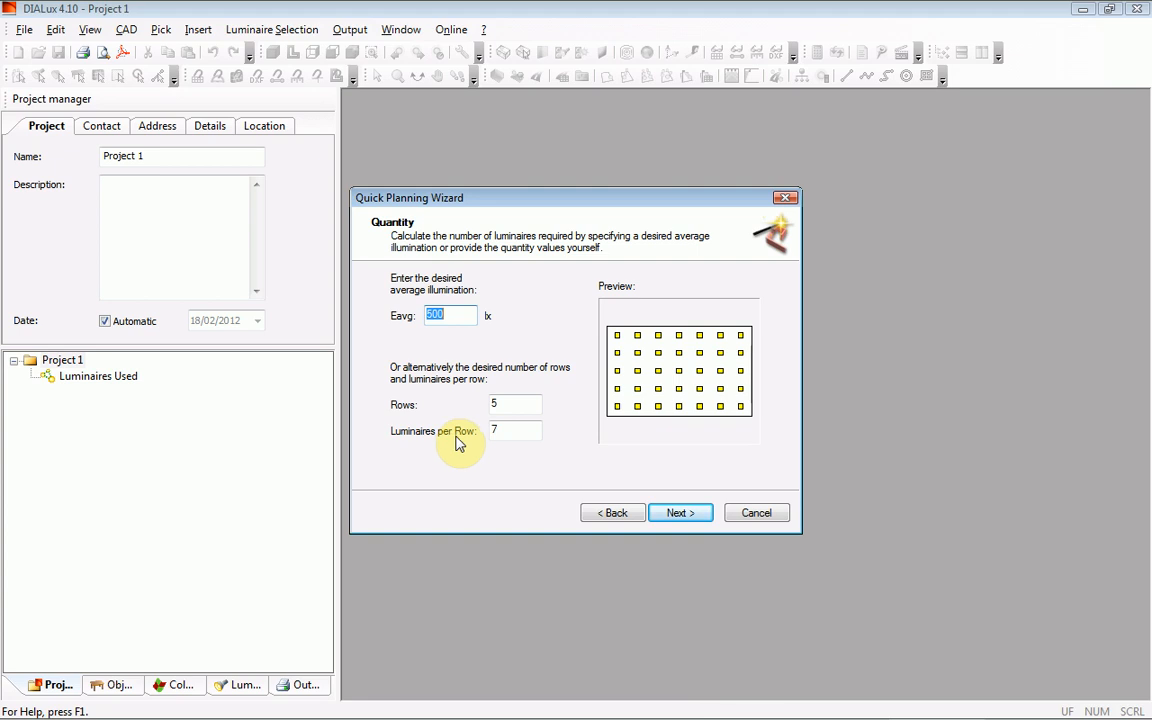
# Accept the 500 lx layout with across alignment and no continuous rows, and finish the wizard with immediate calculation enabled
pyautogui.click(688, 516)
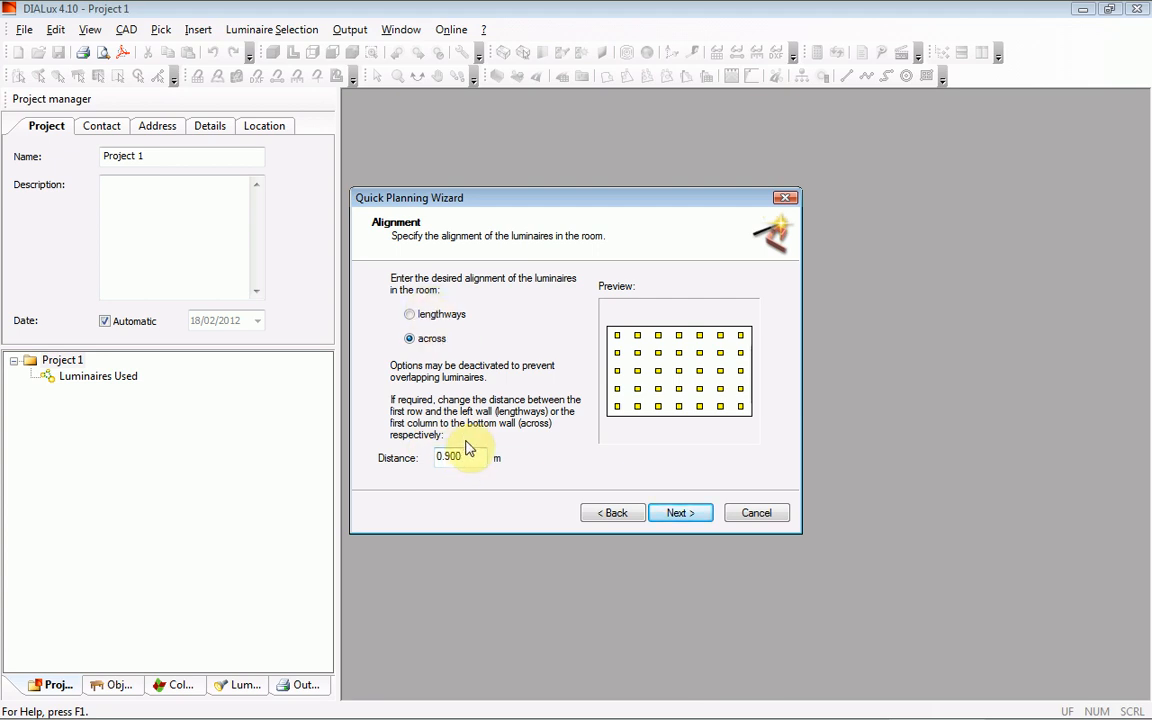
pyautogui.click(688, 514)
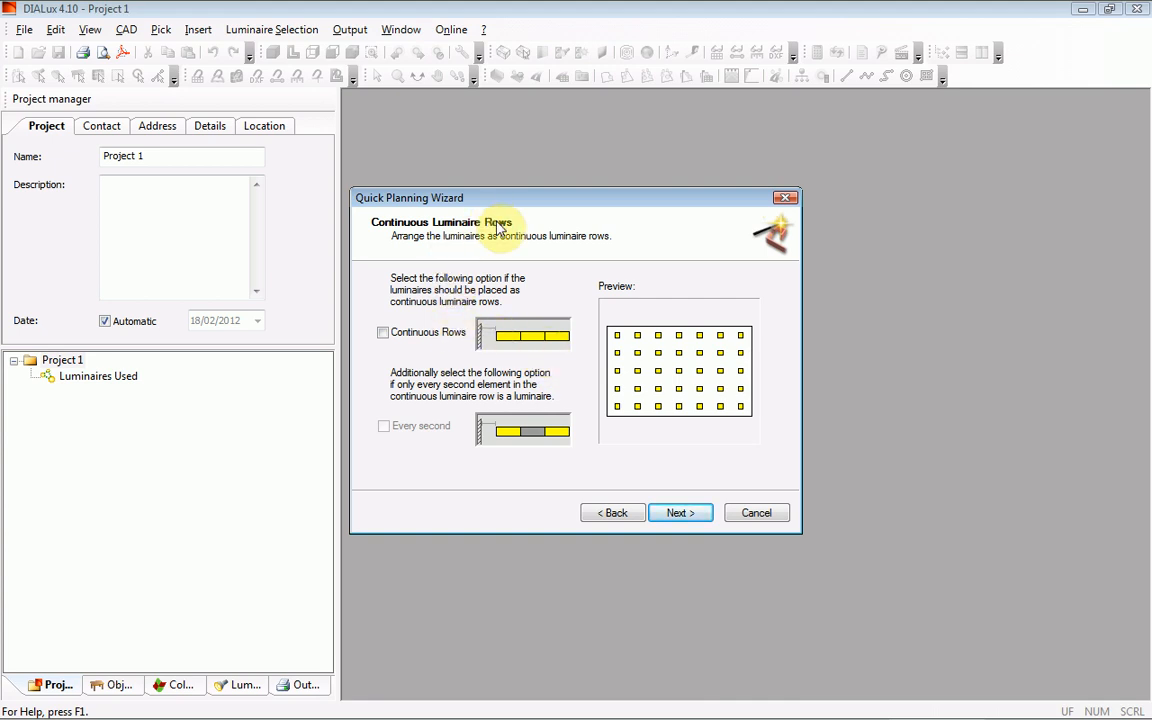
pyautogui.click(681, 515)
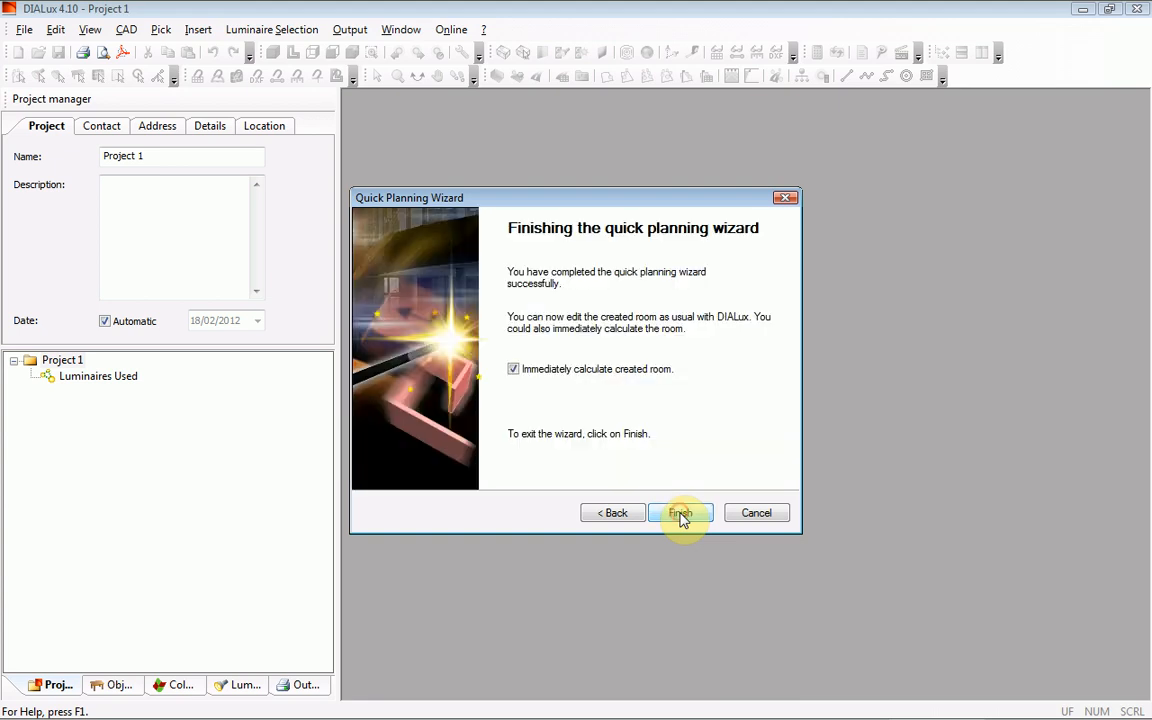
pyautogui.click(680, 514)
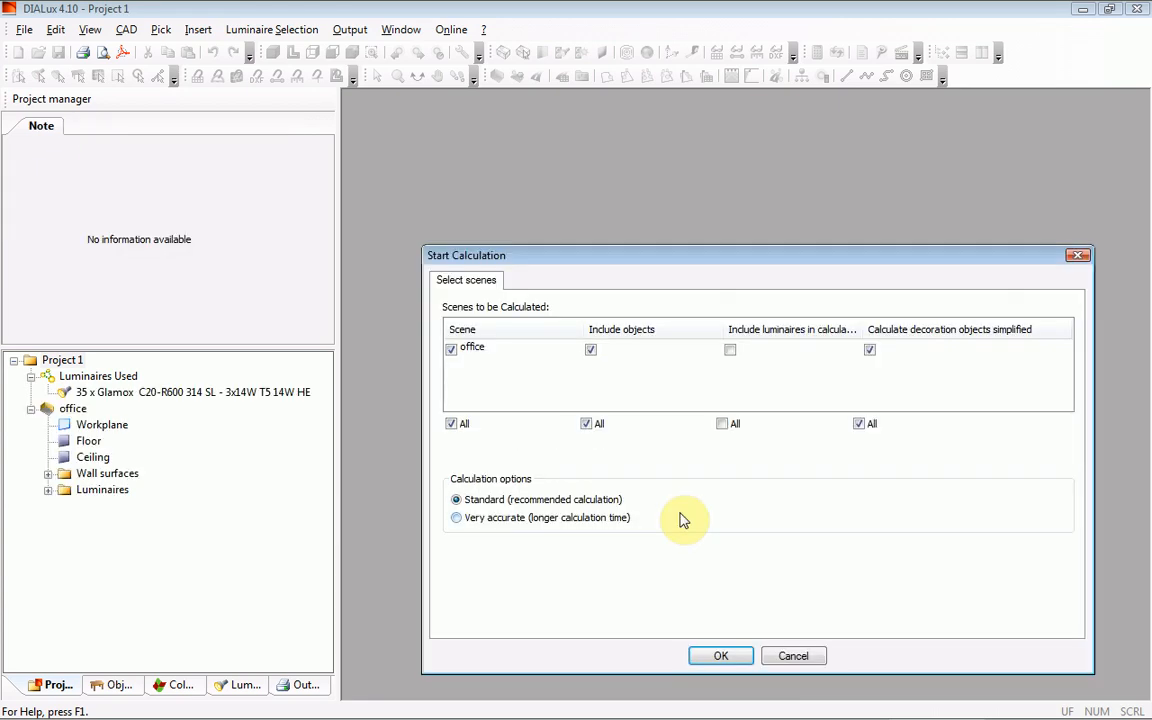
# Calculate the office scene with the standard option and inspect the luminaire layout in the 3D view from below and in the floor plan
pyautogui.click(733, 659)
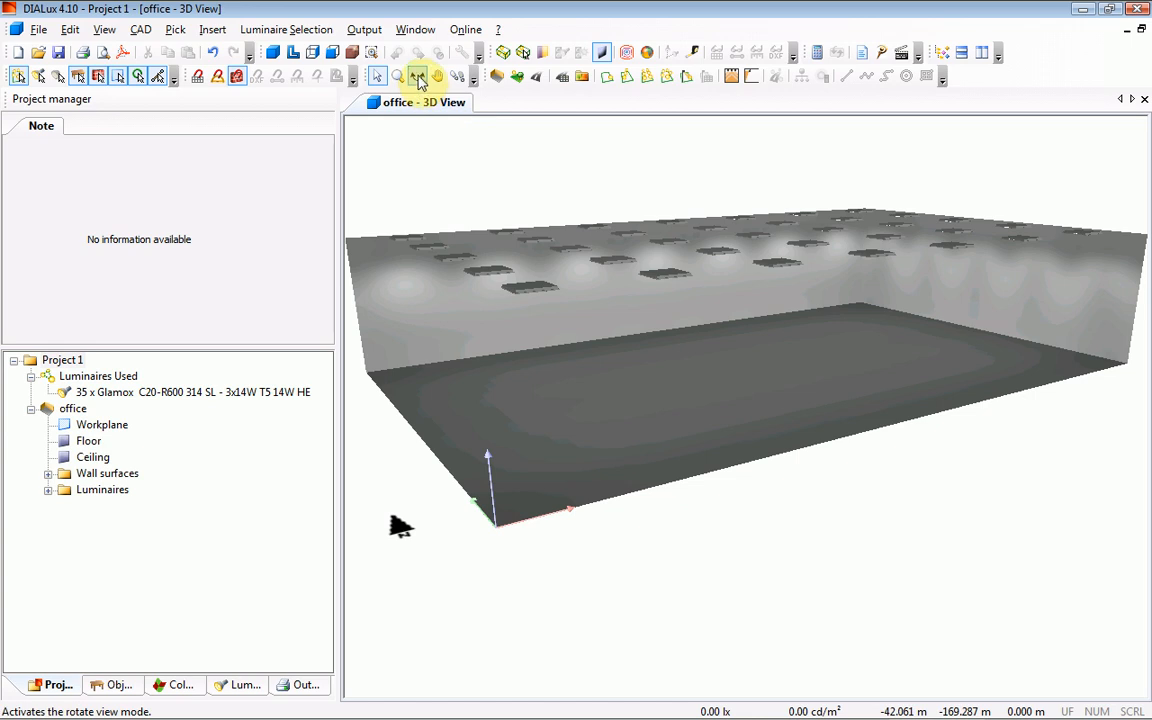
pyautogui.click(418, 78)
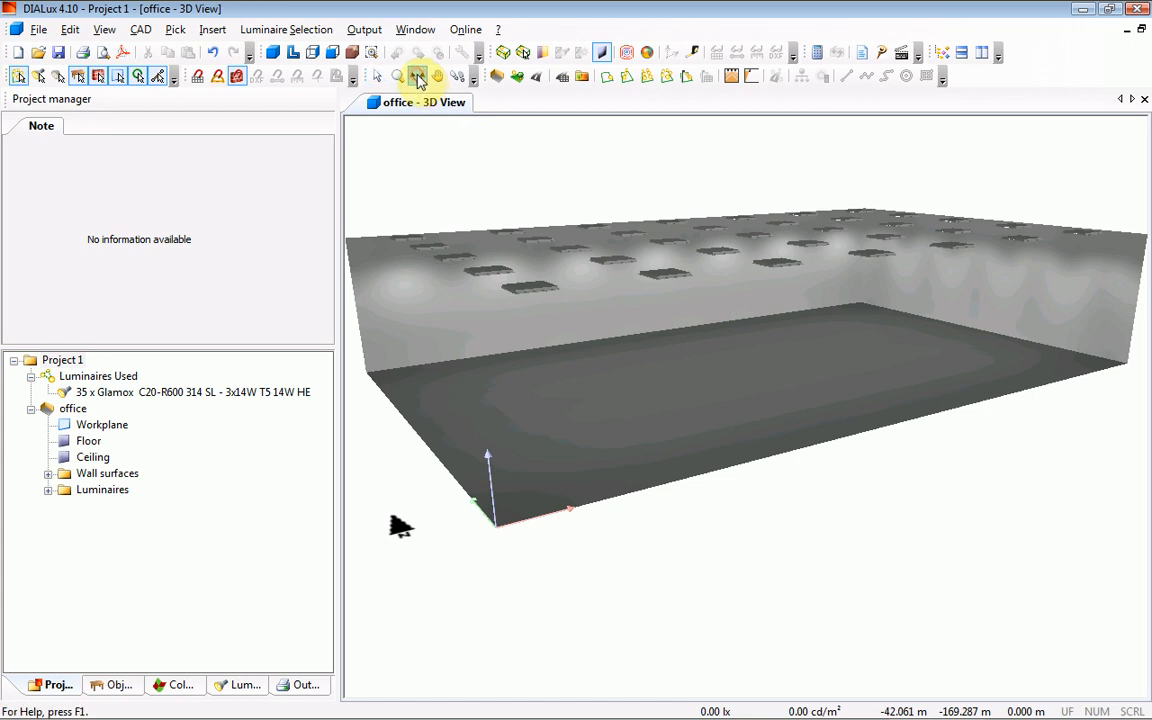
pyautogui.moveTo(605, 560); pyautogui.dragTo(601, 452)
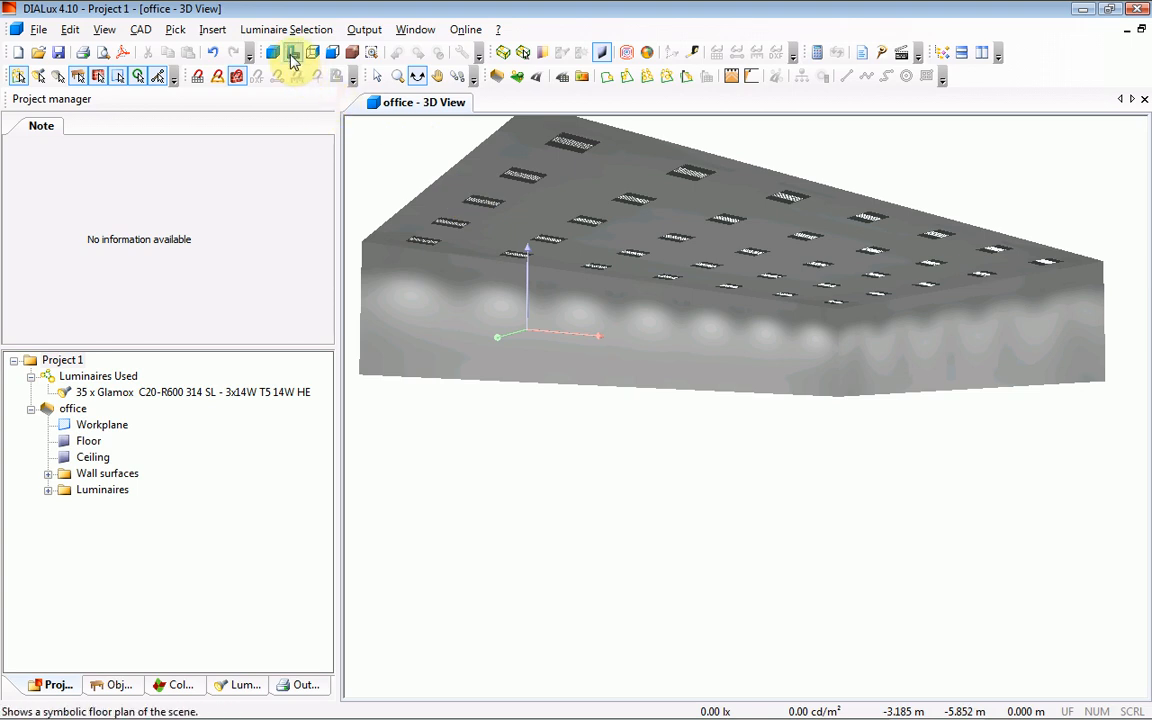
pyautogui.click(291, 54)
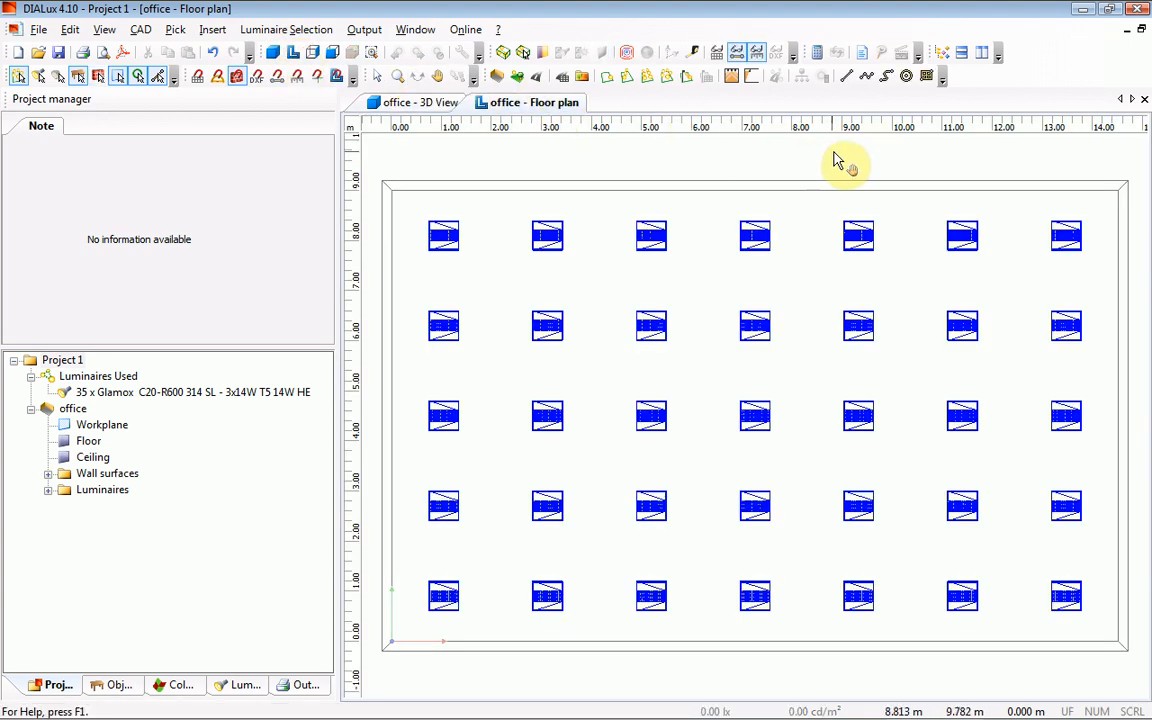
# Preview the office's Single Sheet Output at page width, review the isolines, surface results and luminaire parts list, and close the preview
pyautogui.click(865, 55)
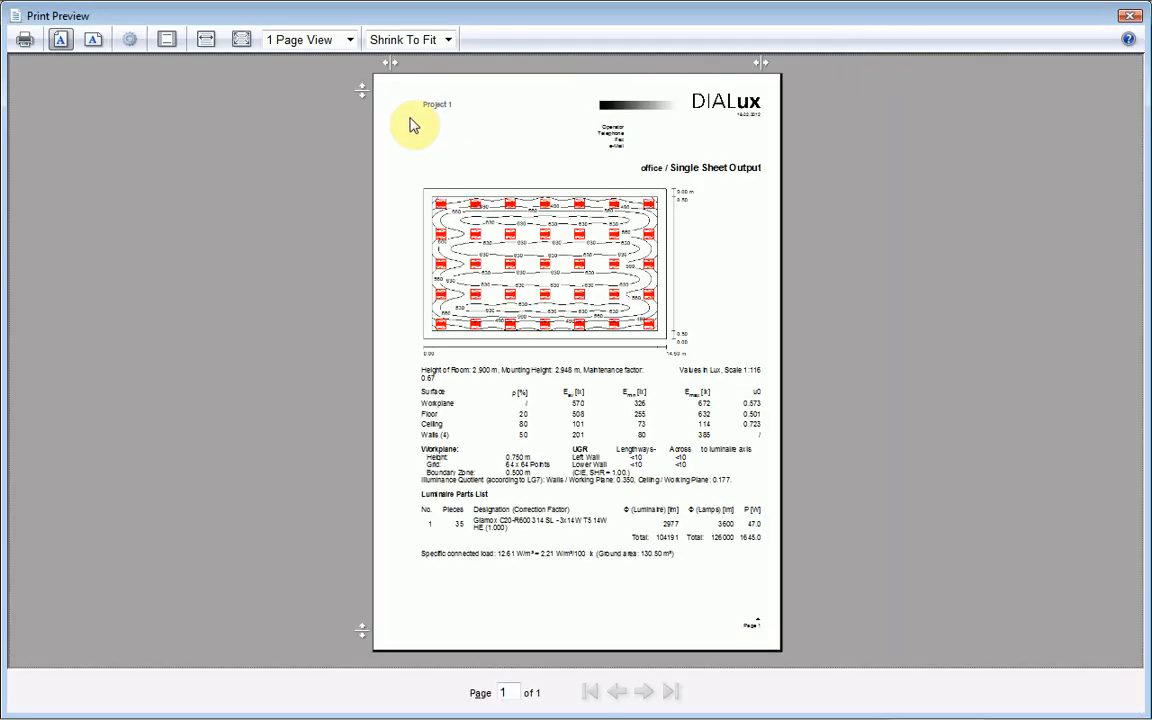
pyautogui.click(206, 41)
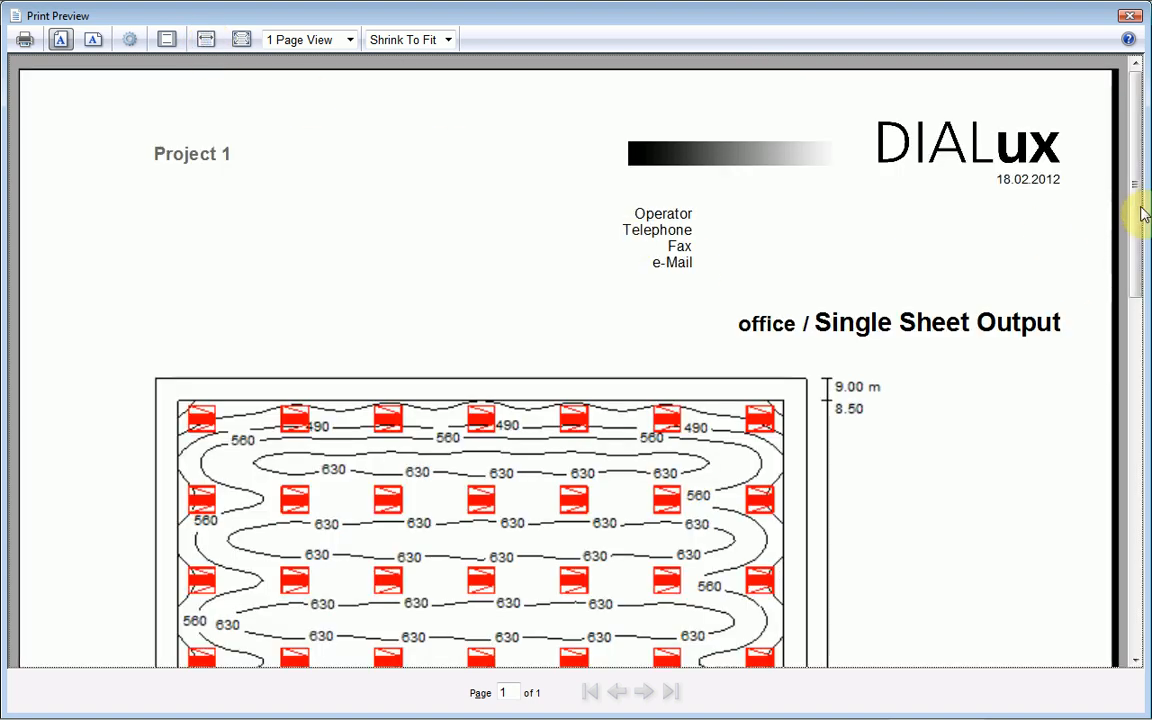
pyautogui.moveTo(1139, 206); pyautogui.dragTo(1145, 410)
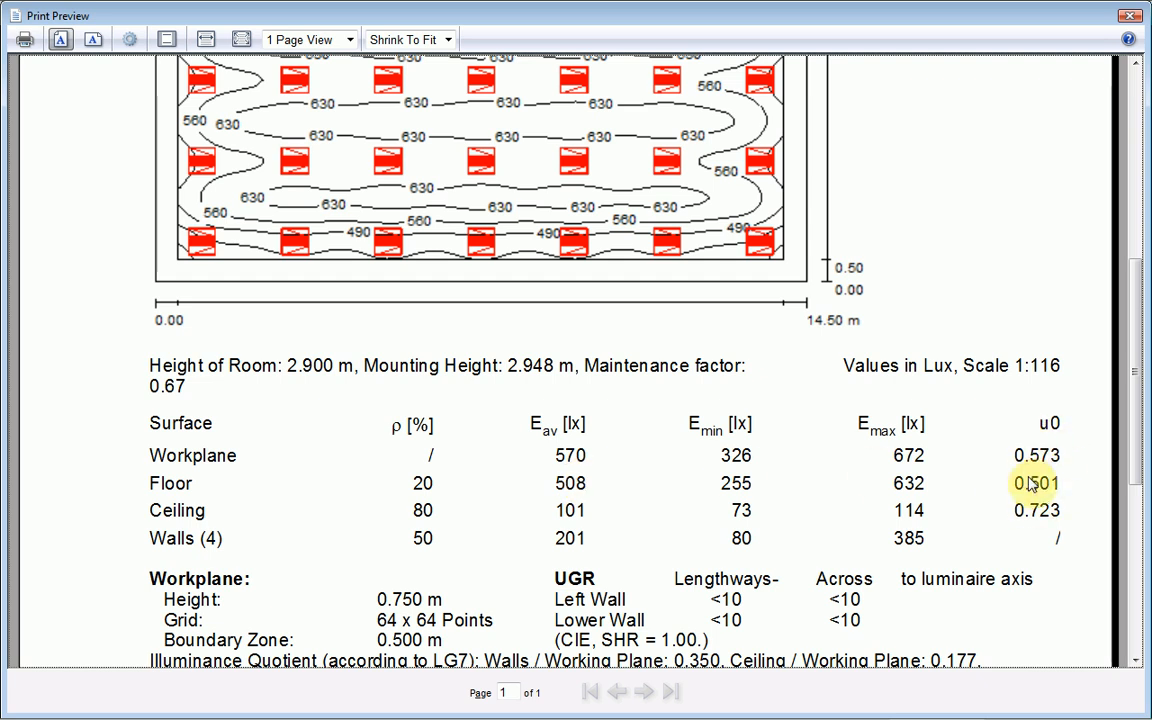
pyautogui.moveTo(1137, 416); pyautogui.dragTo(1139, 476)
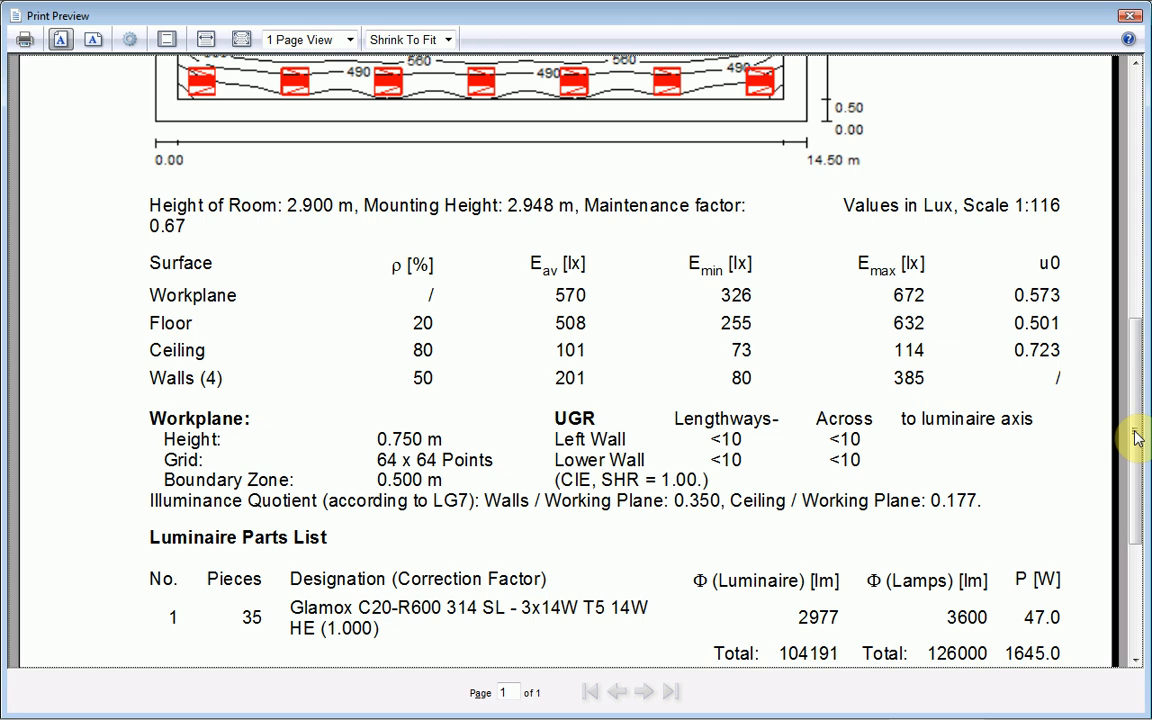
pyautogui.moveTo(1137, 437); pyautogui.dragTo(1143, 497)
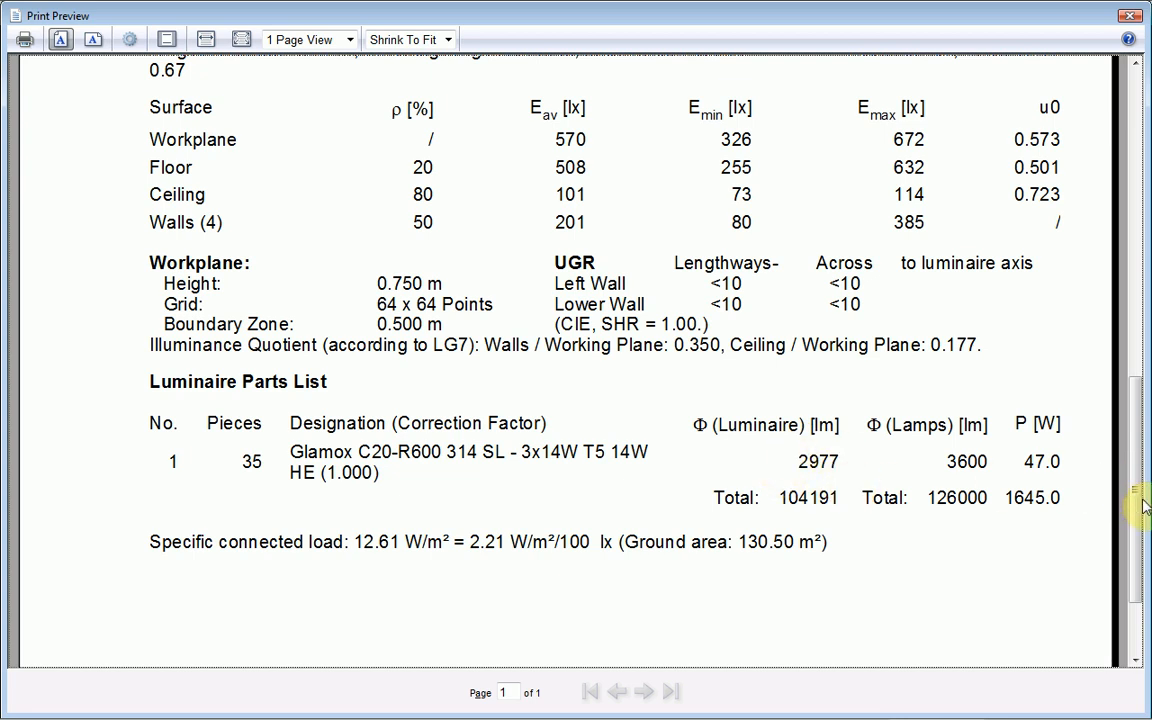
pyautogui.moveTo(1143, 505); pyautogui.dragTo(1114, 33)
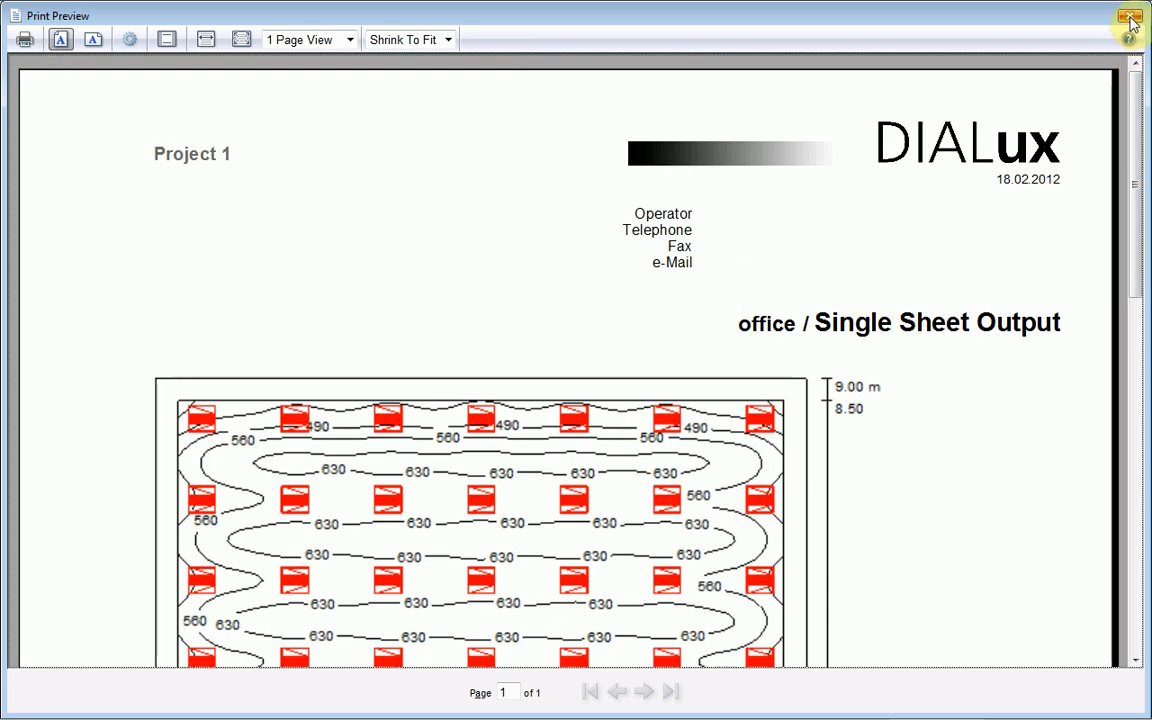
pyautogui.click(1131, 21)
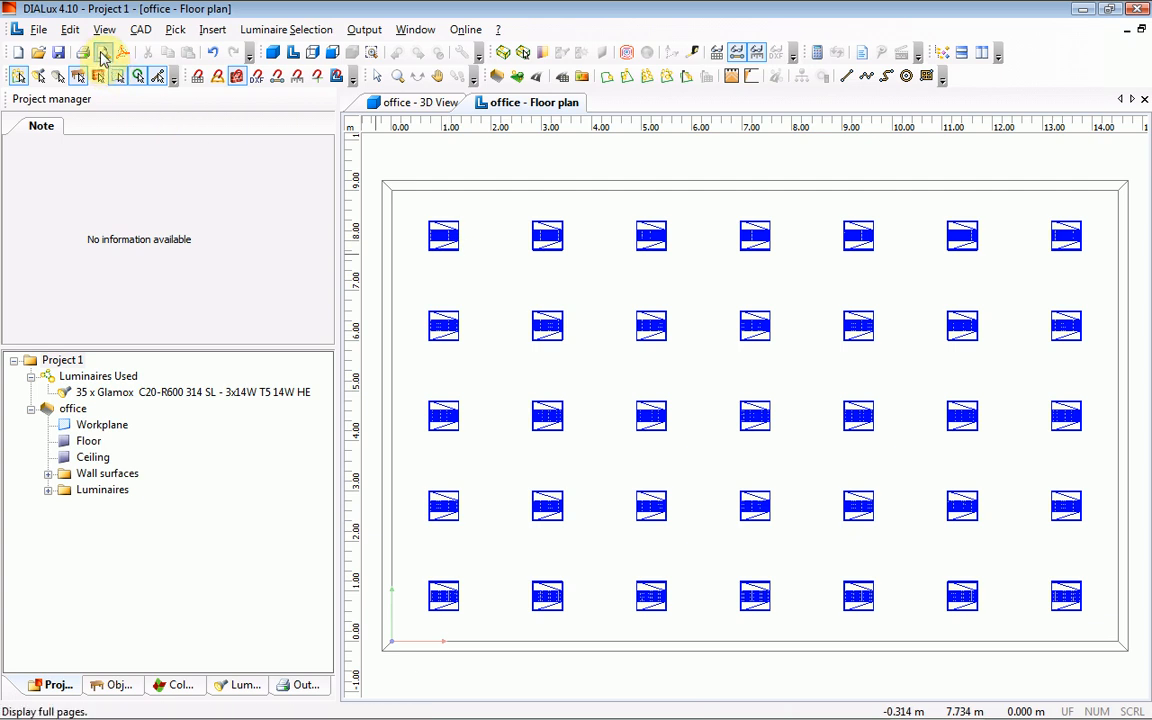
# Preview all pages of the project output, from the cover through the contents and luminaire parts list to the office summary, and close the preview
pyautogui.click(102, 54)
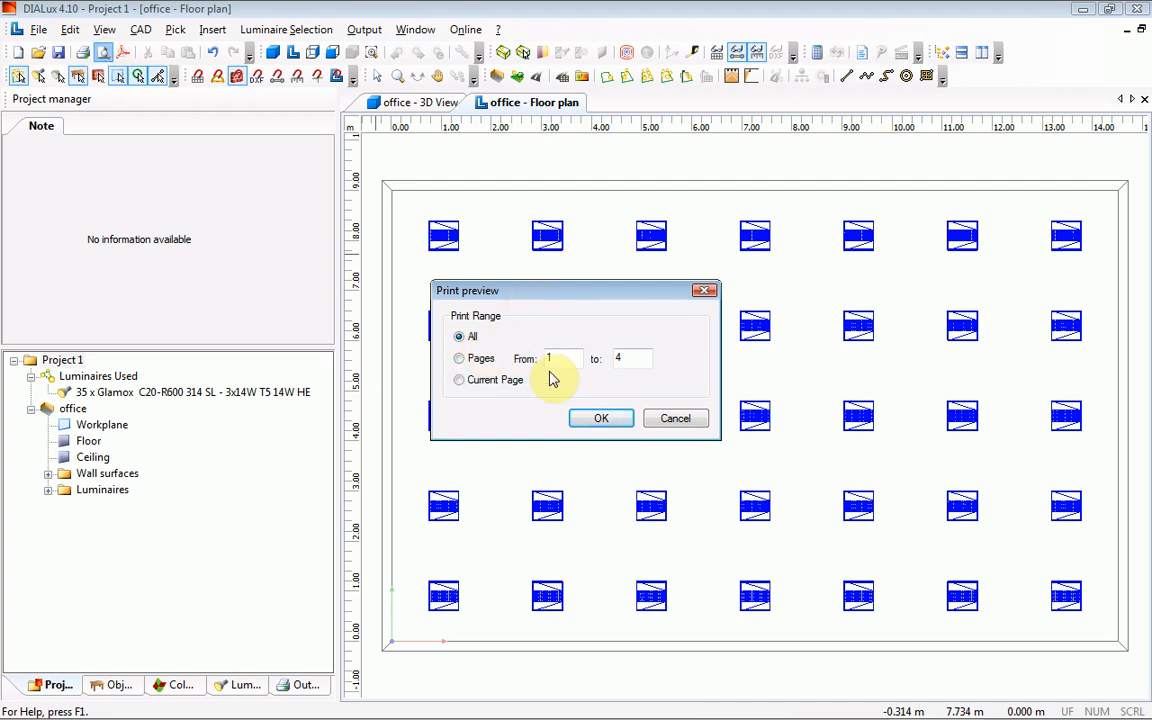
pyautogui.click(602, 420)
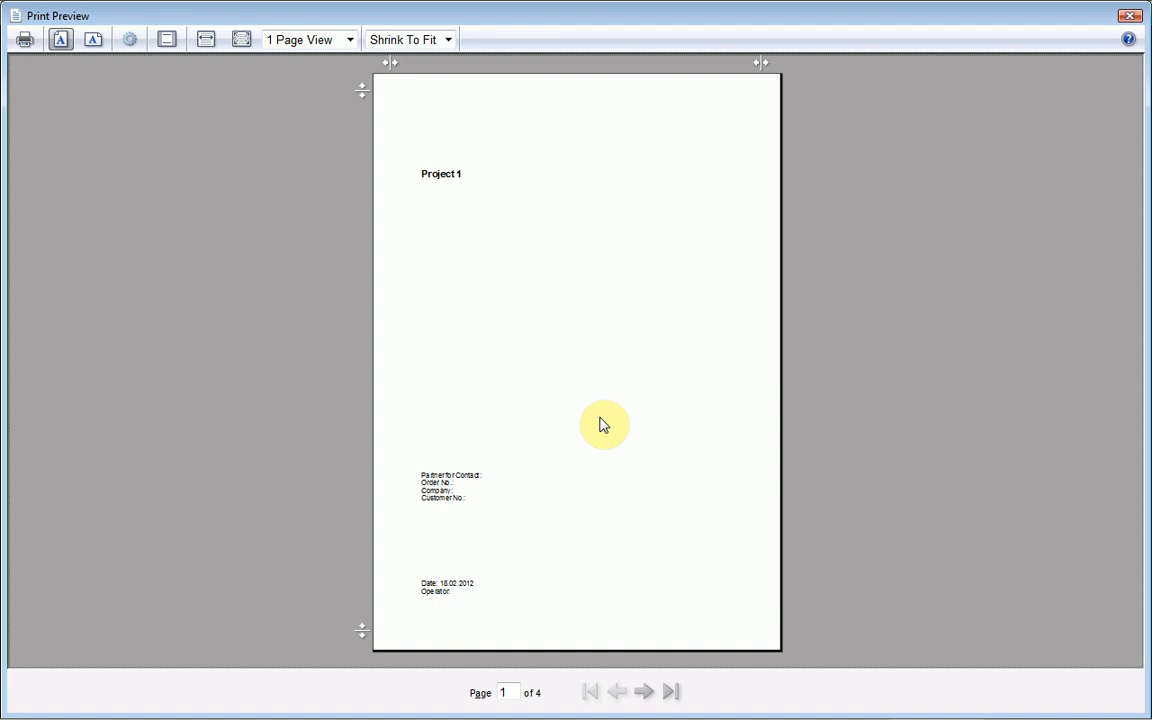
pyautogui.click(644, 691)
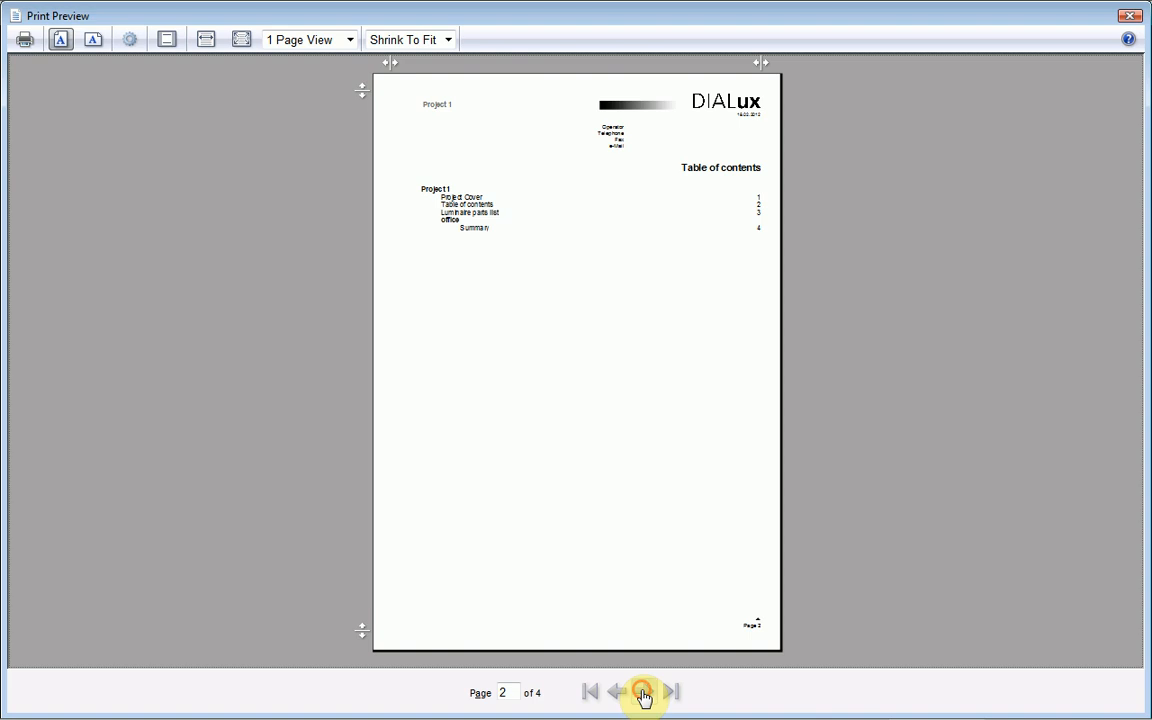
pyautogui.click(644, 693)
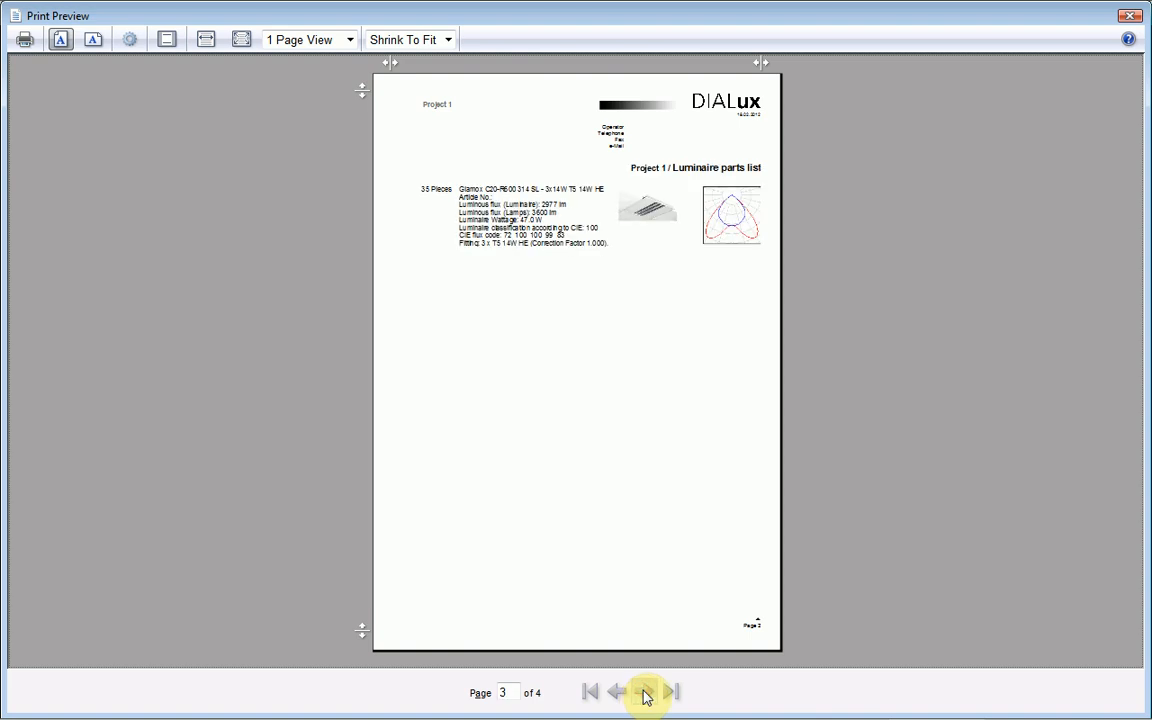
pyautogui.click(645, 694)
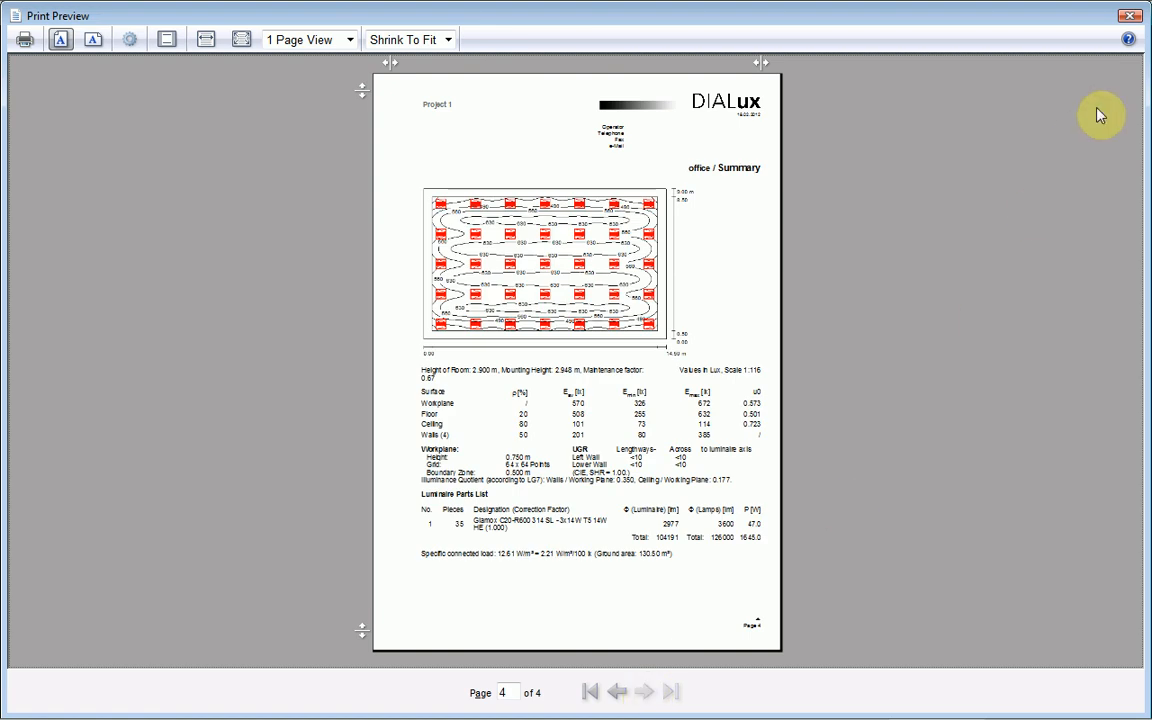
pyautogui.click(1130, 18)
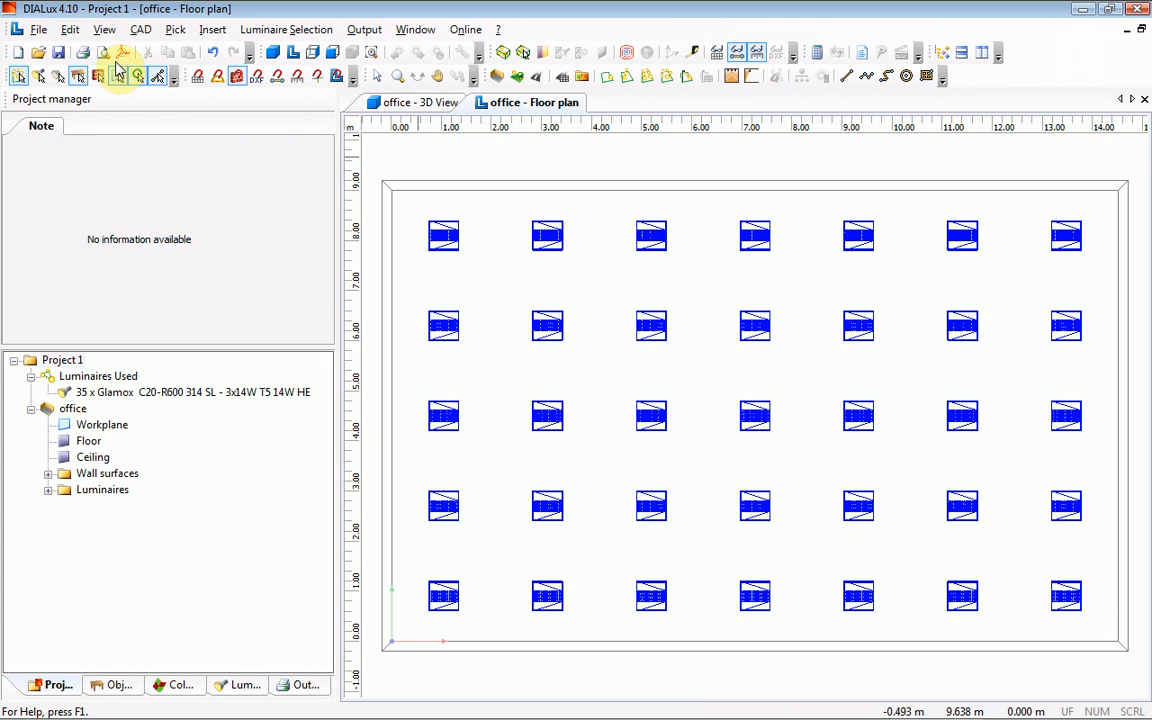
pyautogui.click(123, 52)
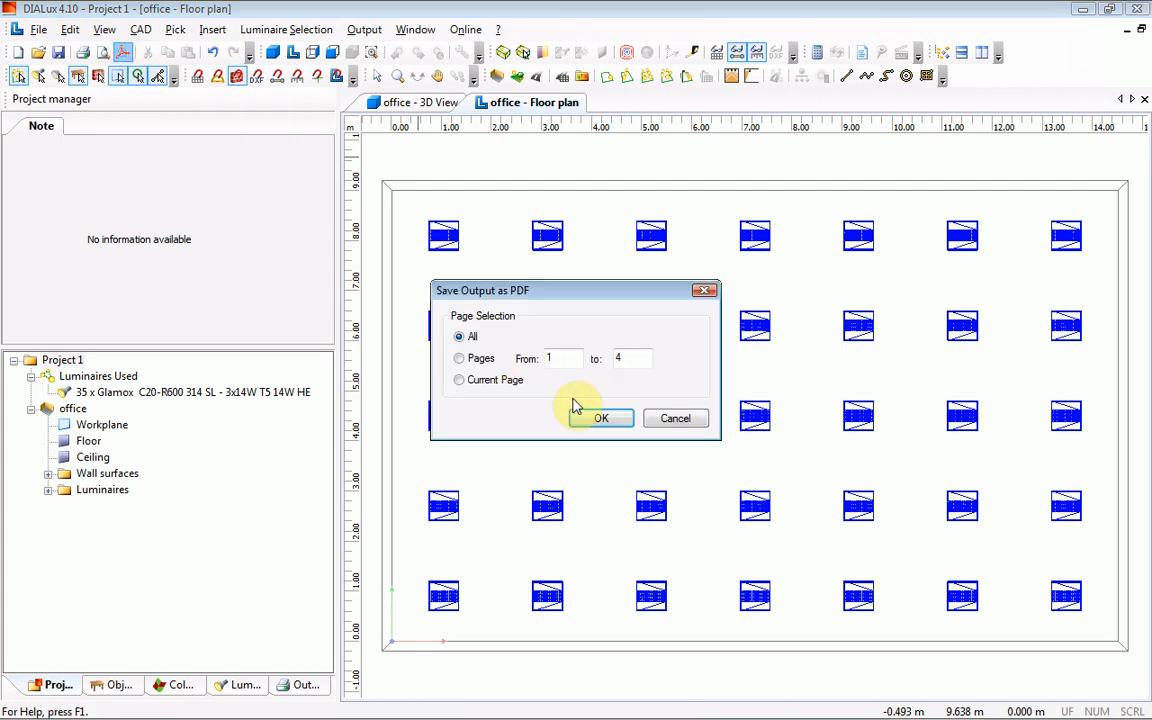
pyautogui.click(620, 418)
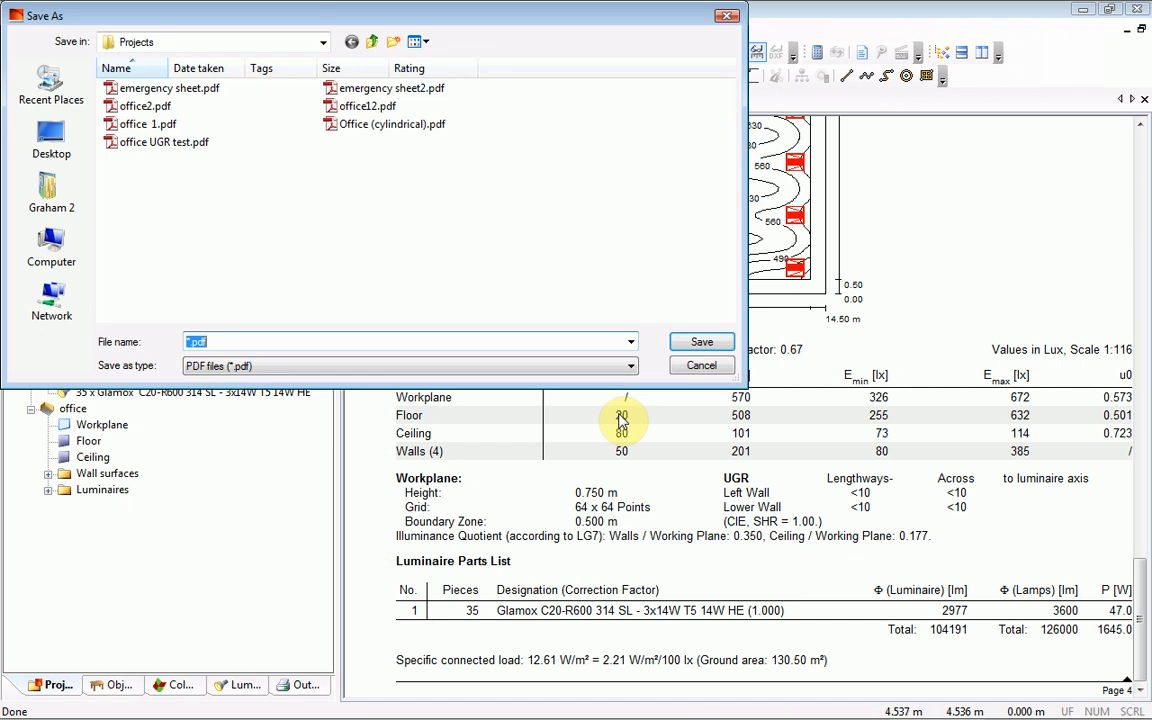
pyautogui.click(701, 366)
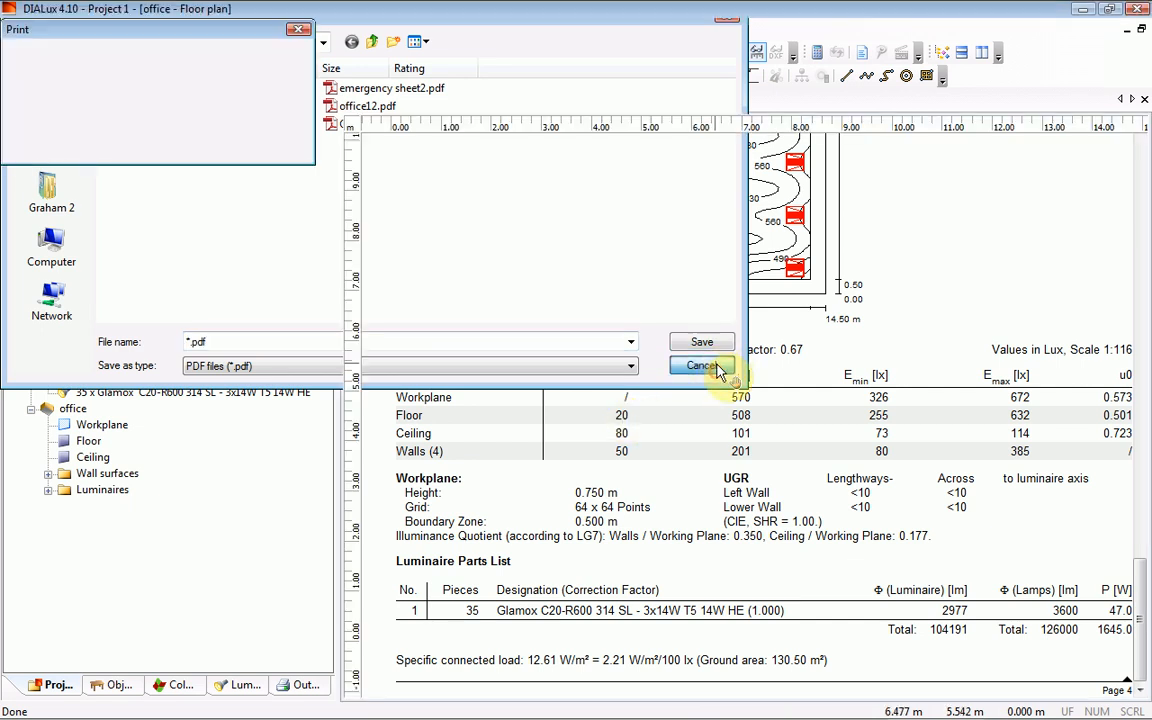